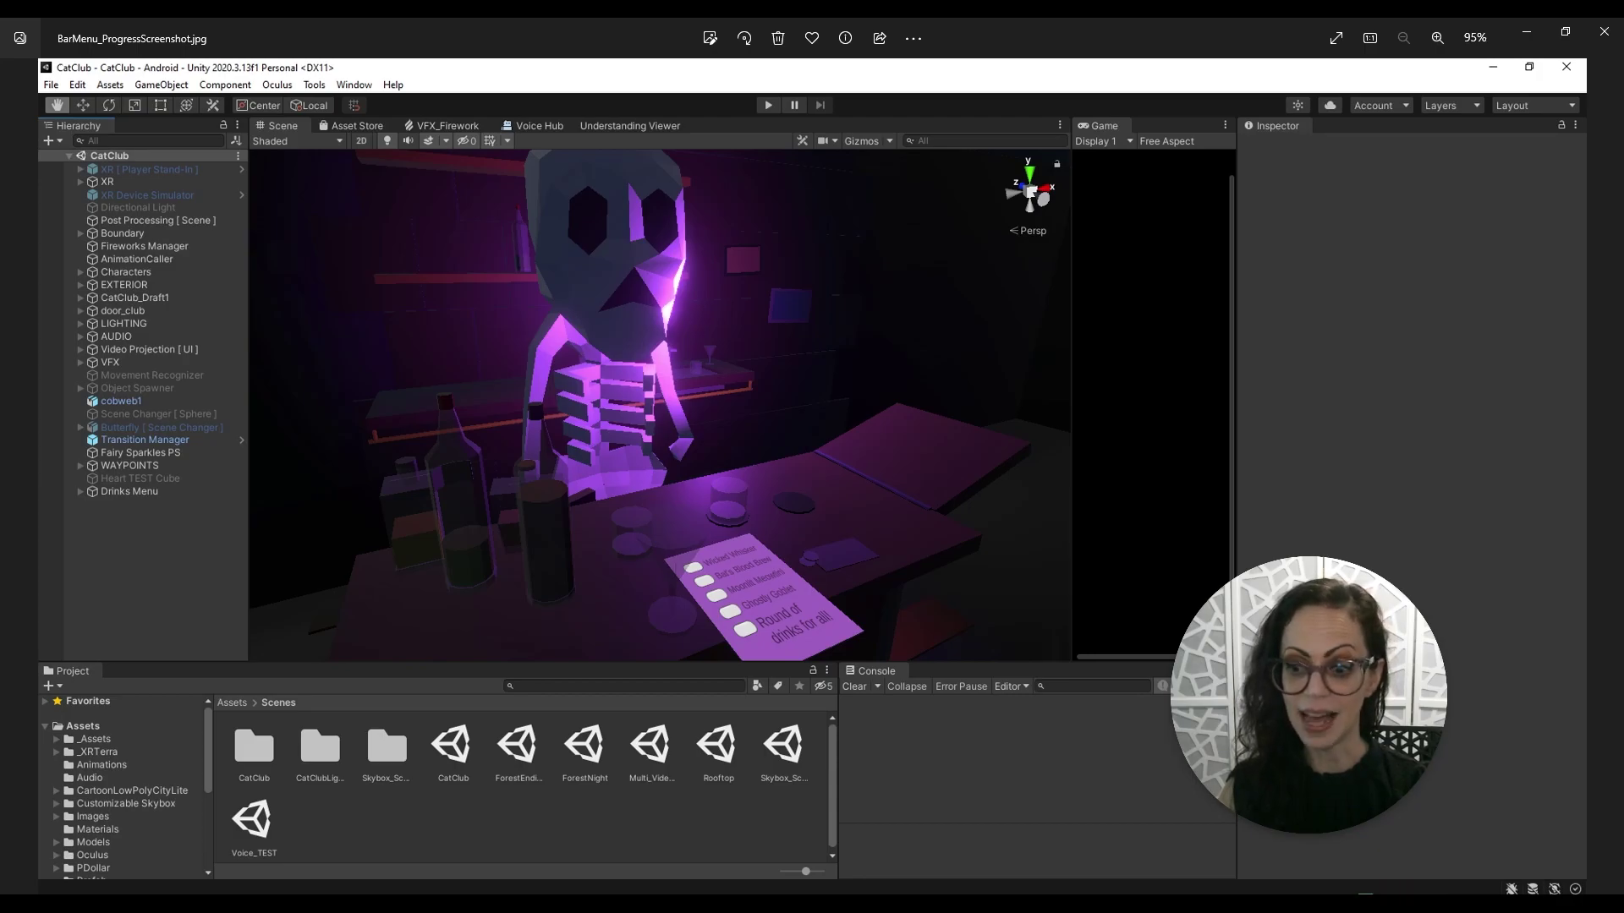
Step: Open the Build20_BarMenuDraft1 recording in Media Player and start playback
{"action": "left_click", "coordinate": [1320, 905]}
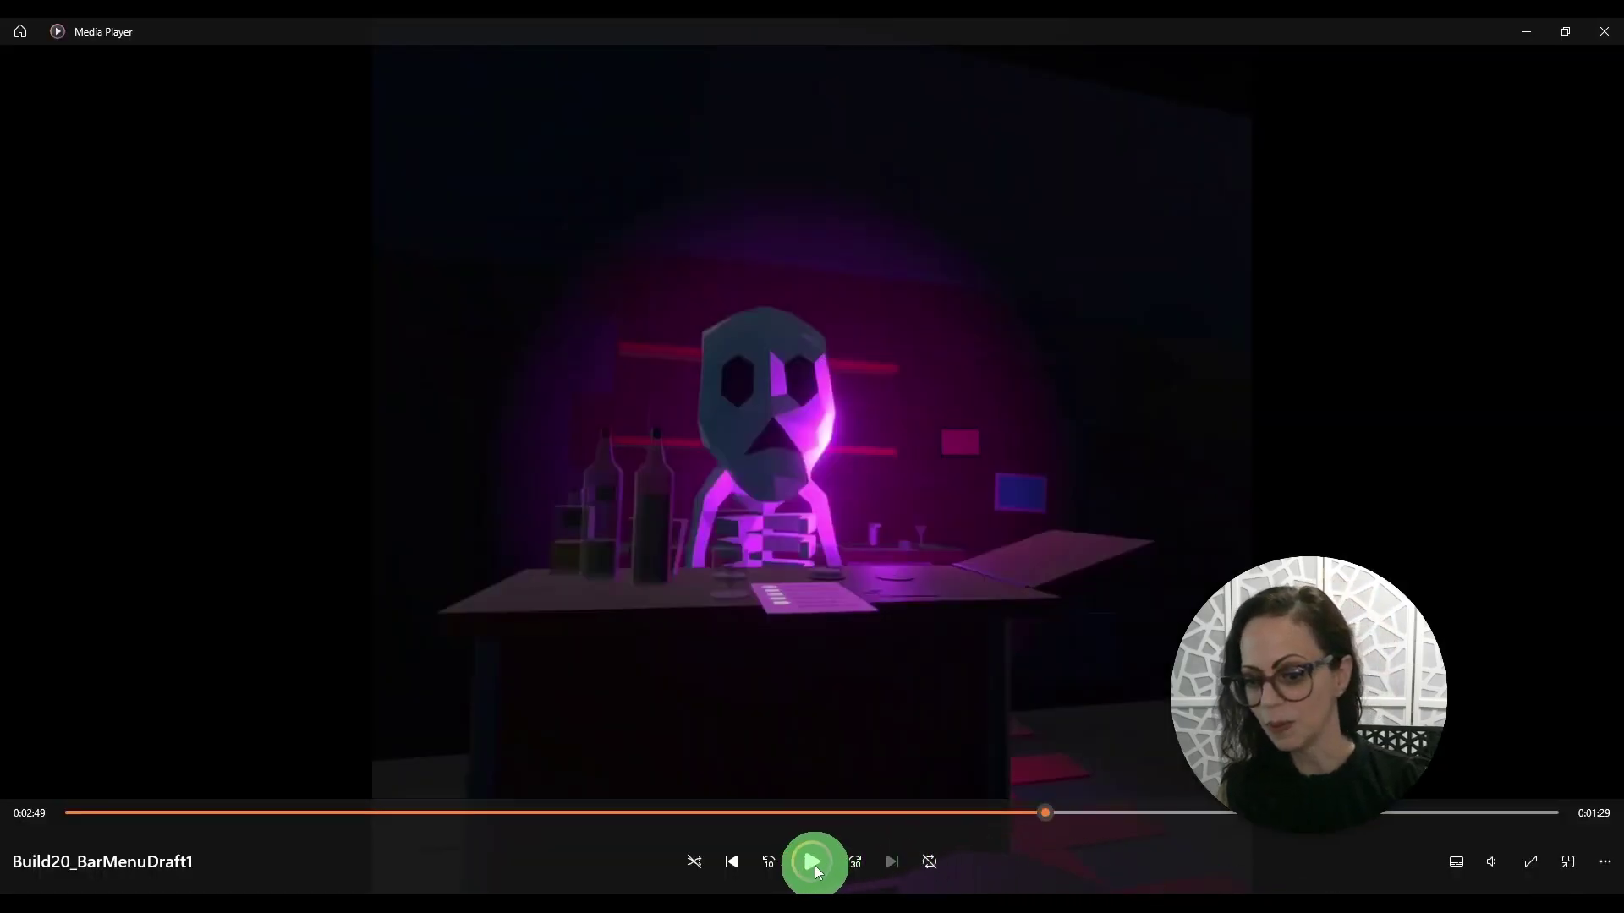
{"action": "left_click", "coordinate": [815, 866]}
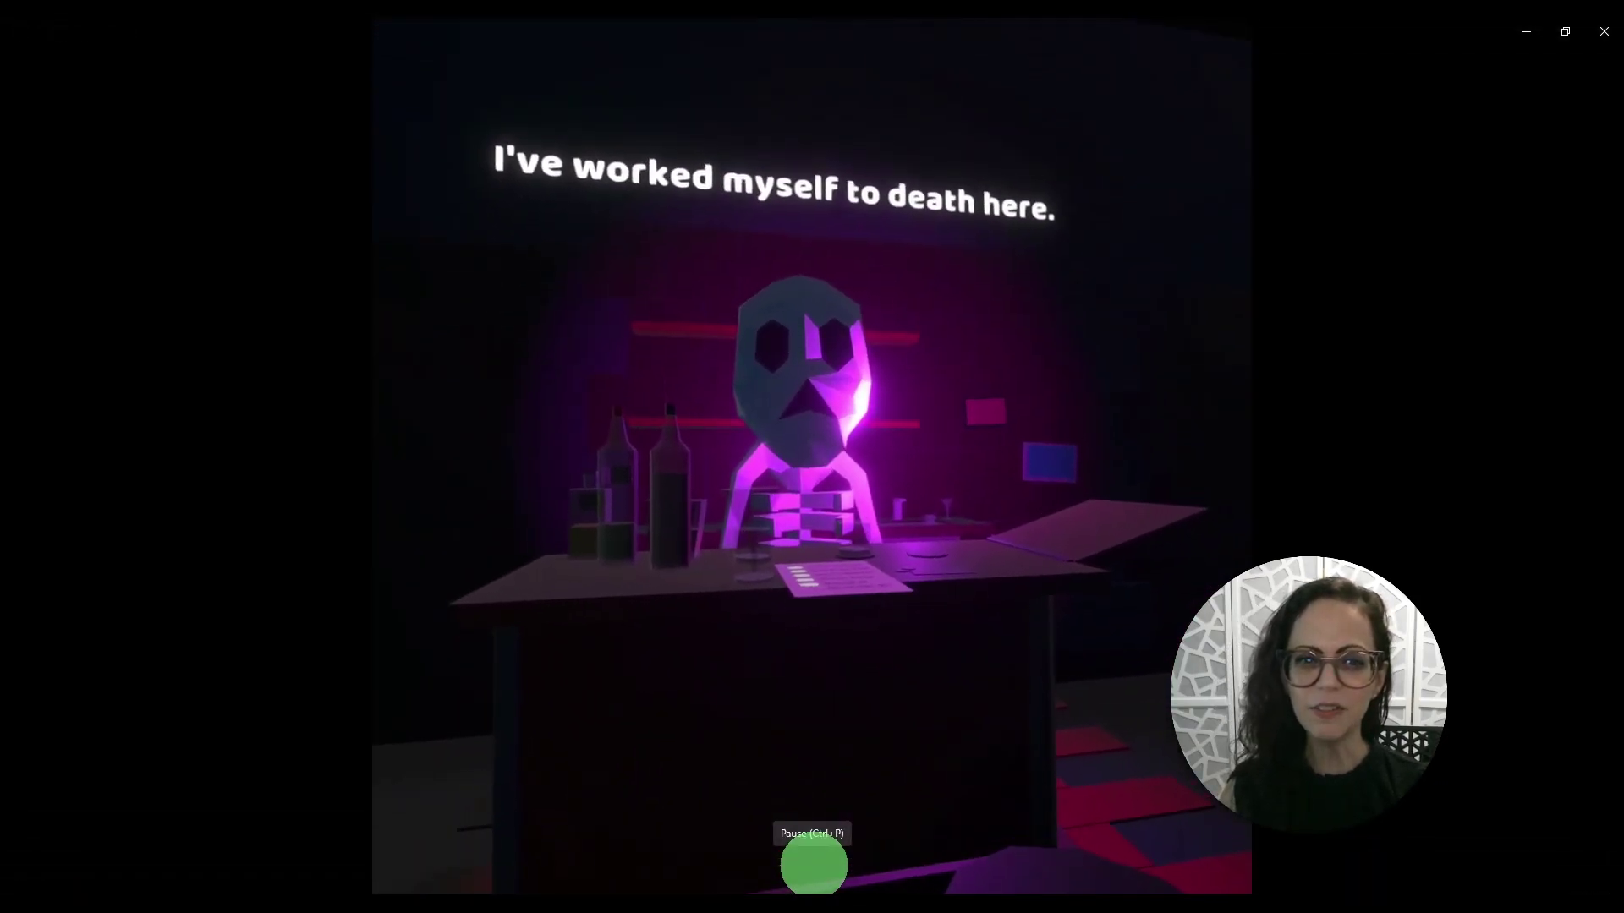
Step: Pause the recording on the bartender's 'What can I get you to drink?' line
{"action": "left_click", "coordinate": [813, 865]}
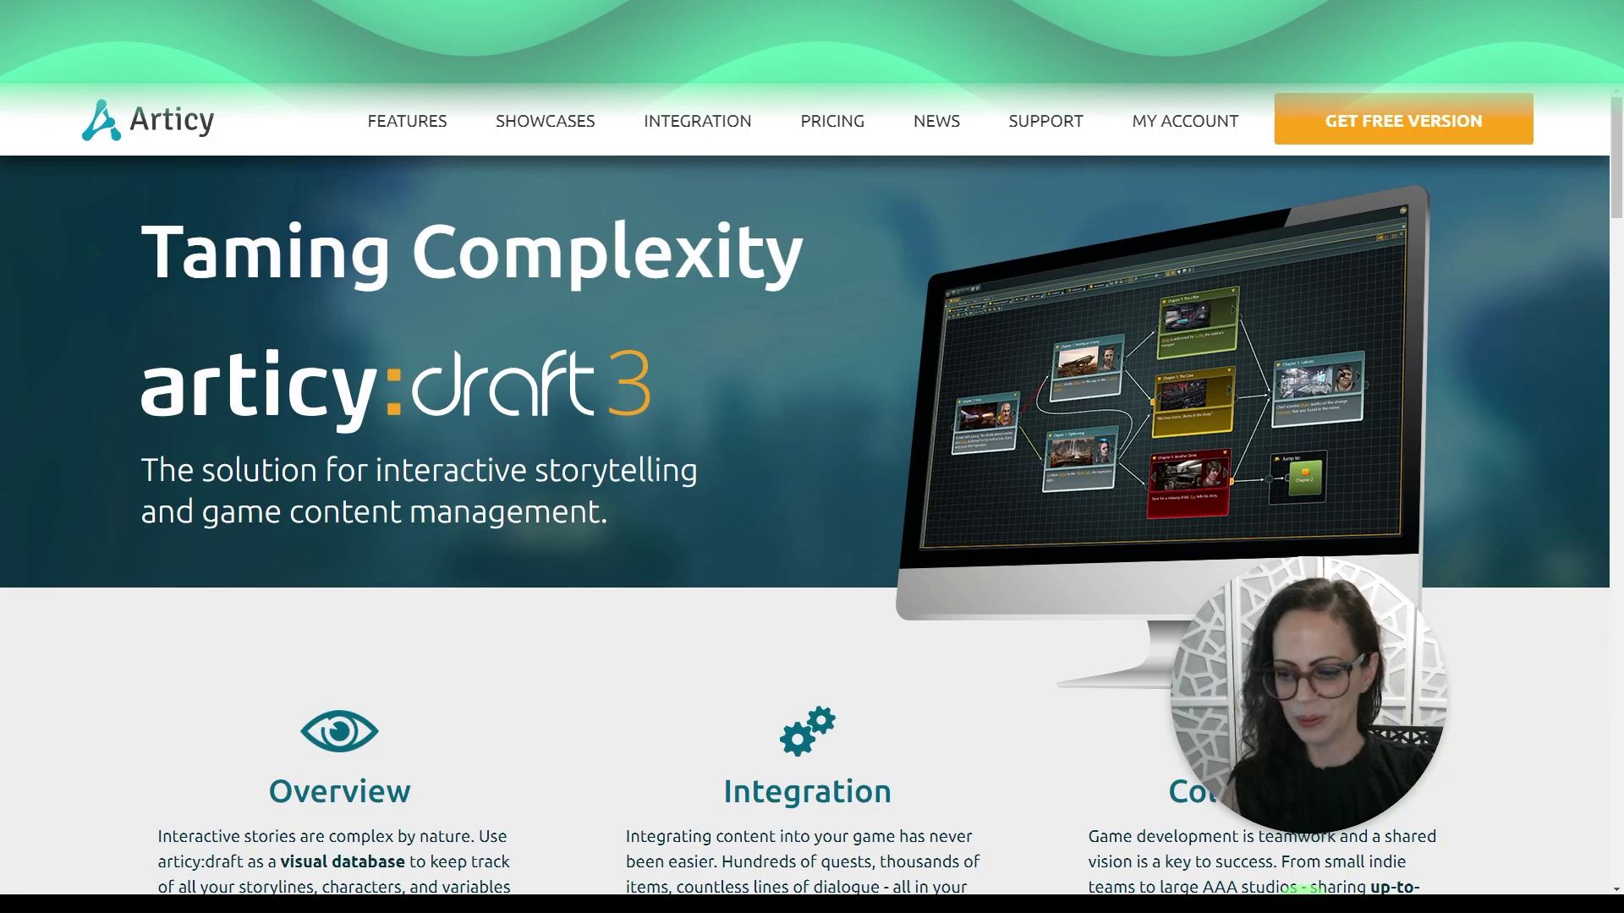
Step: Switch to articy:draft 3 FREE and its welcome screen listing the projects
{"action": "key", "text": "alt+Tab"}
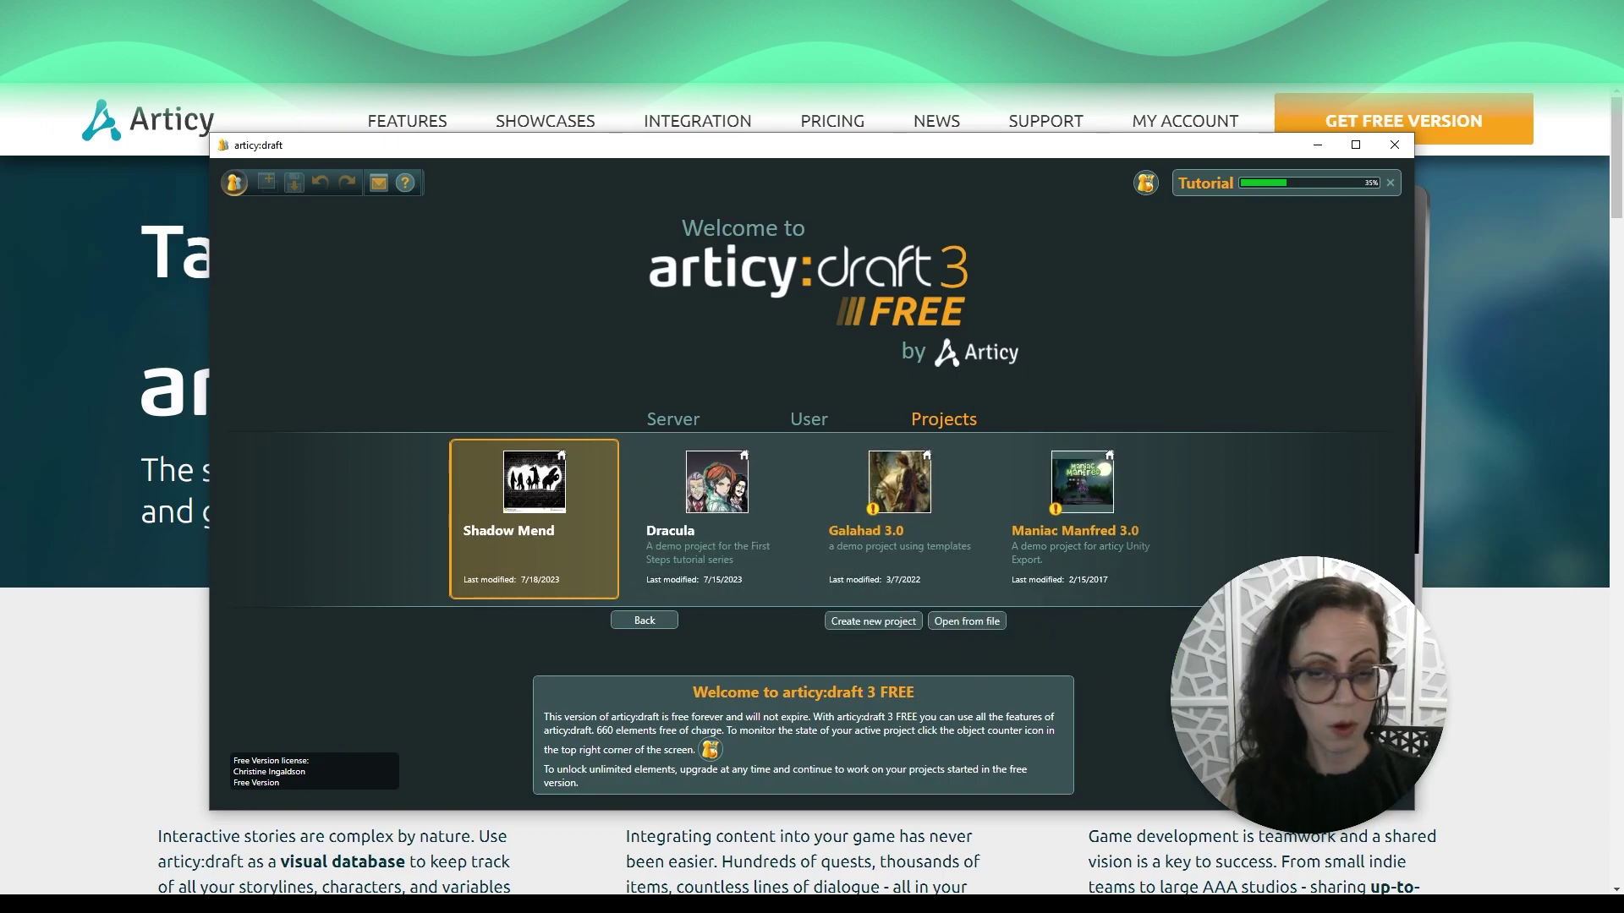
Step: Open the Shadow Mend project and pan its Flow across the chapter nodes
{"action": "double_click", "coordinate": [515, 479]}
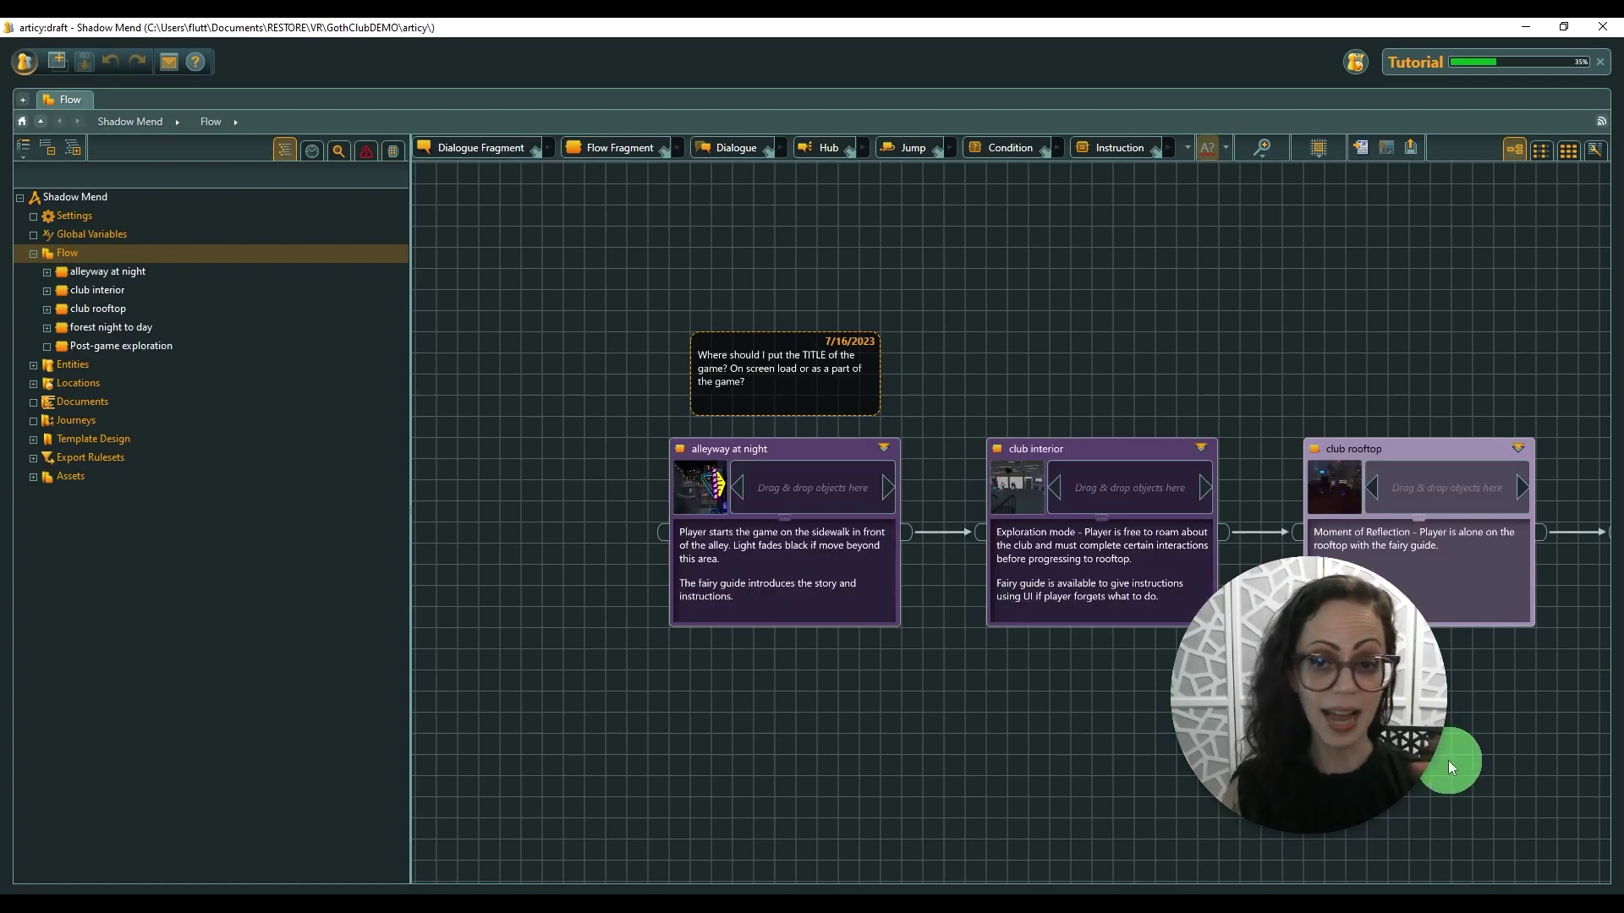
{"action": "left_click_drag", "start_coordinate": [1474, 759], "coordinate": [1059, 729]}
{"action": "left_click_drag", "start_coordinate": [1197, 745], "coordinate": [1523, 759]}
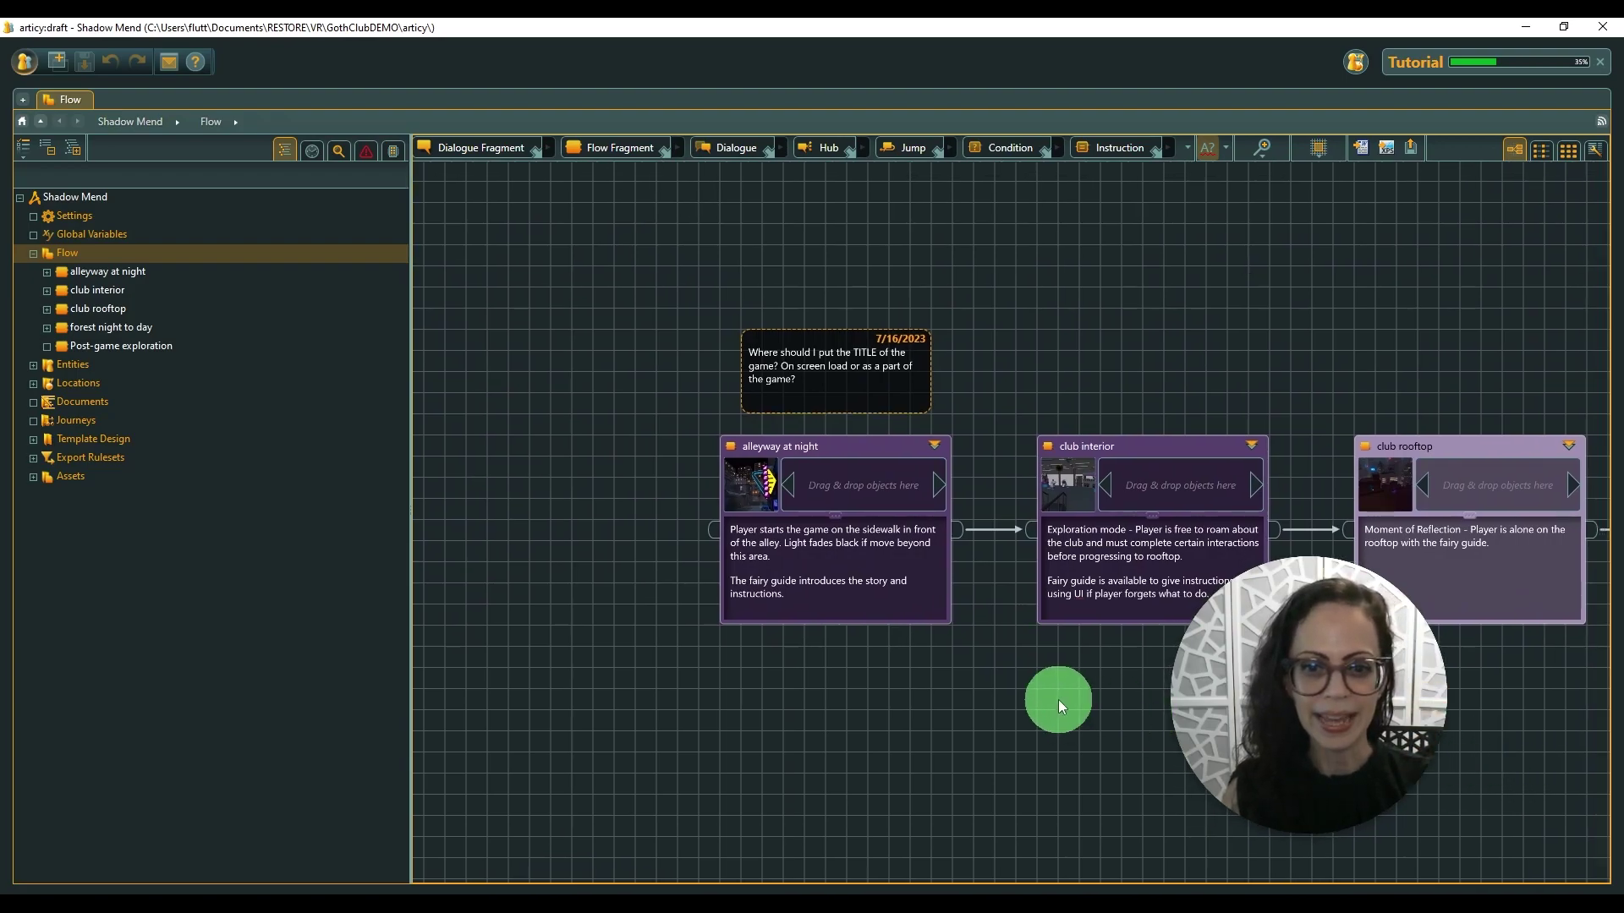
Step: Open the Bartender entity from Entities and dismiss the Assigning templates tutorial
{"action": "left_click", "coordinate": [154, 372]}
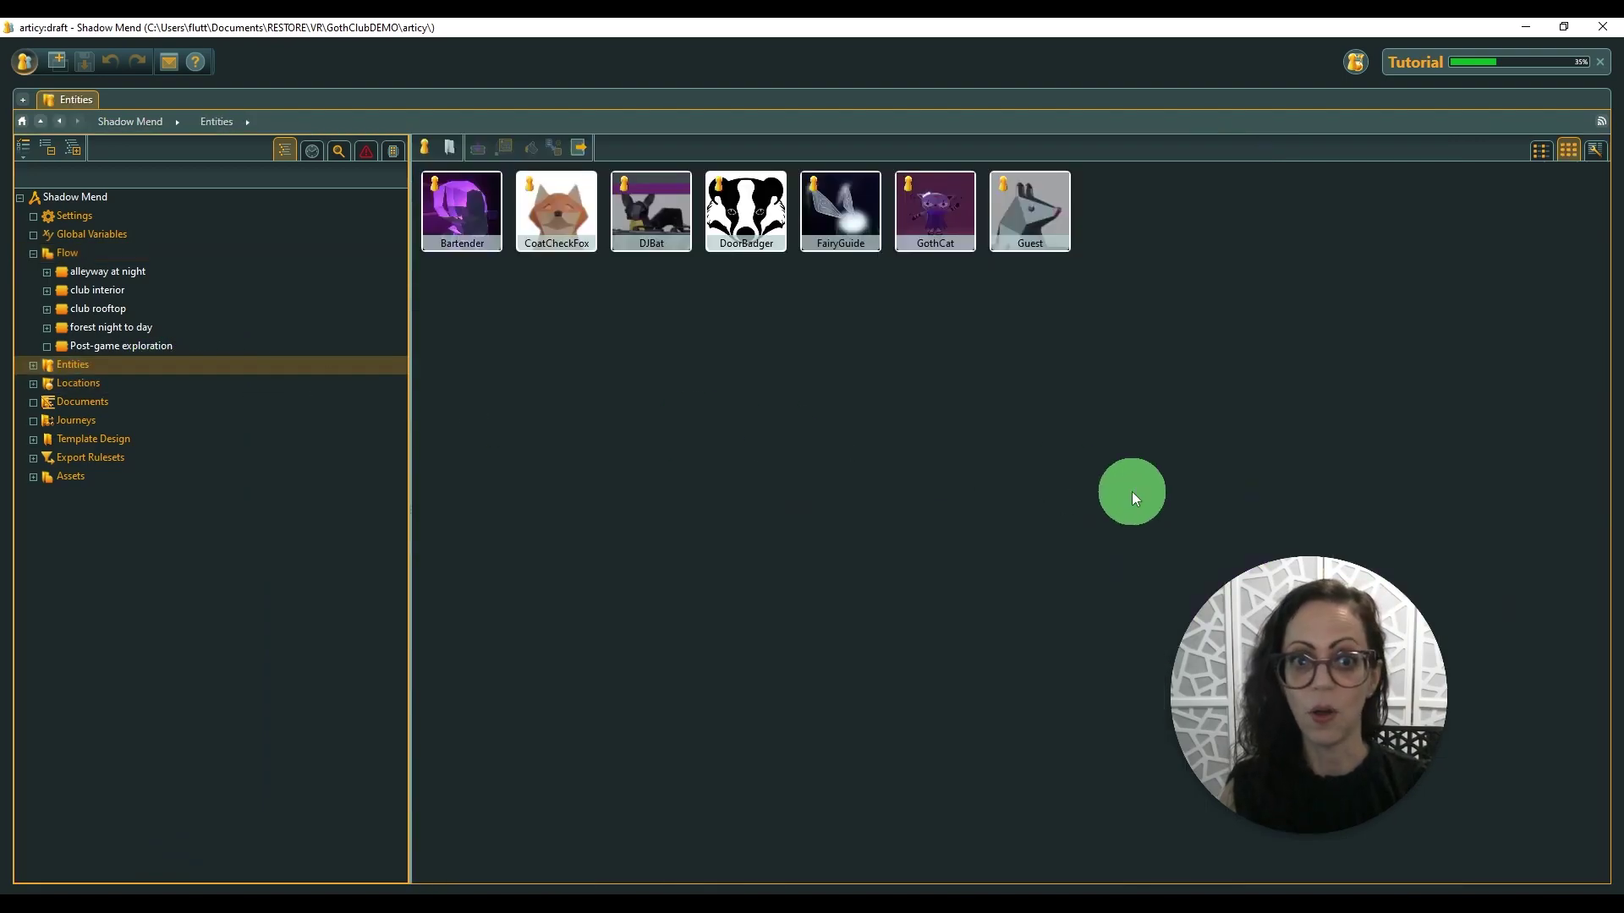
{"action": "left_click", "coordinate": [484, 217]}
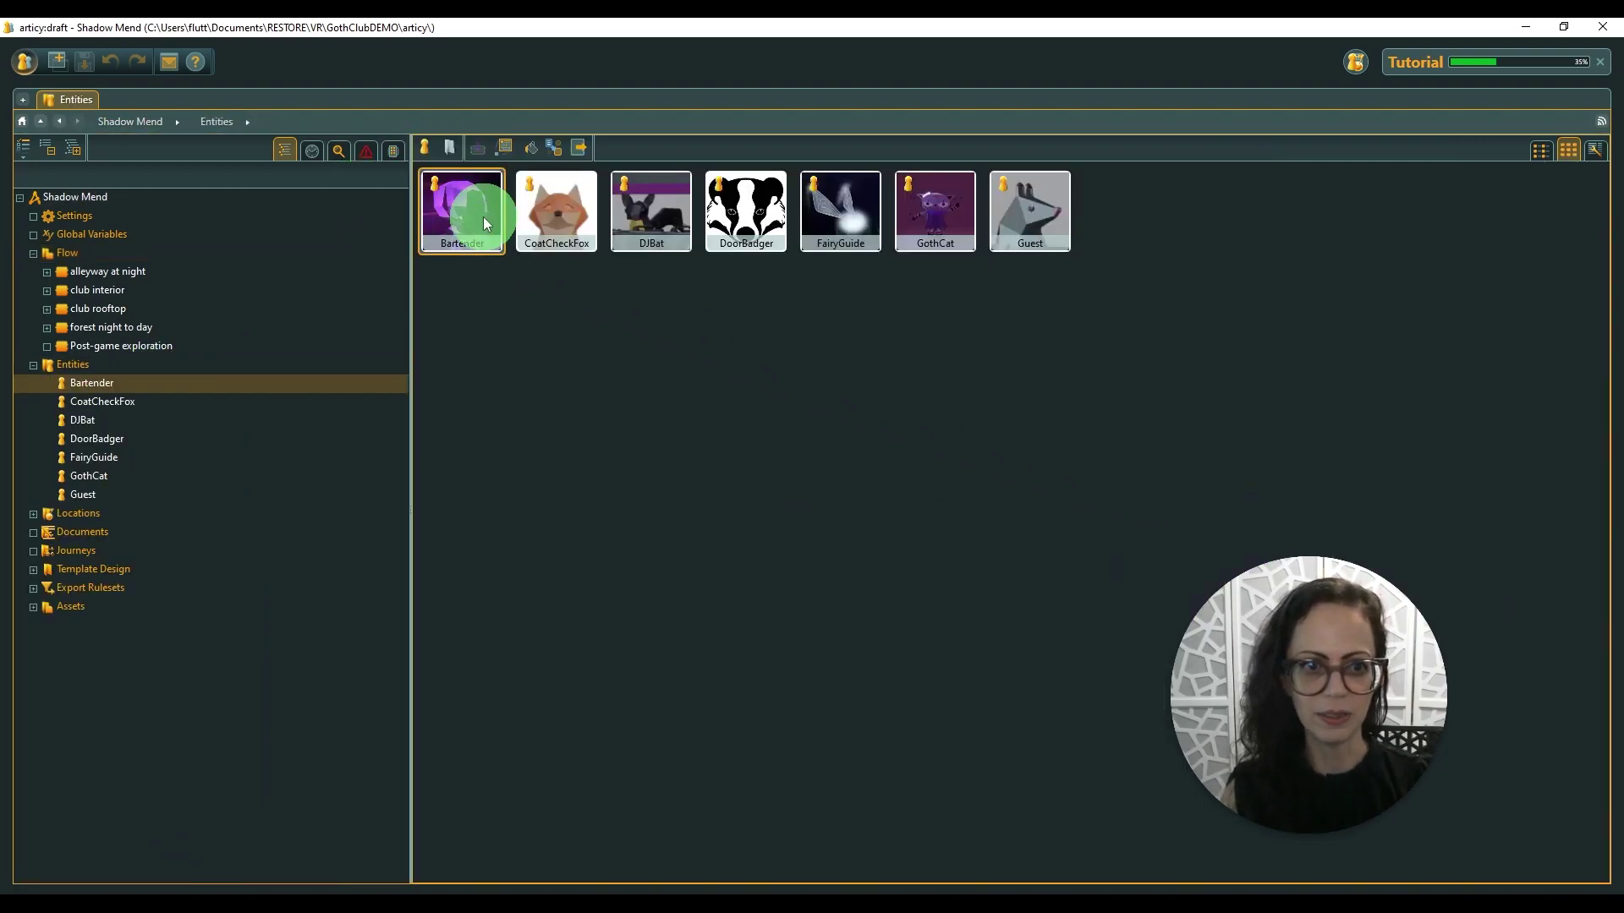
{"action": "double_click", "coordinate": [461, 208]}
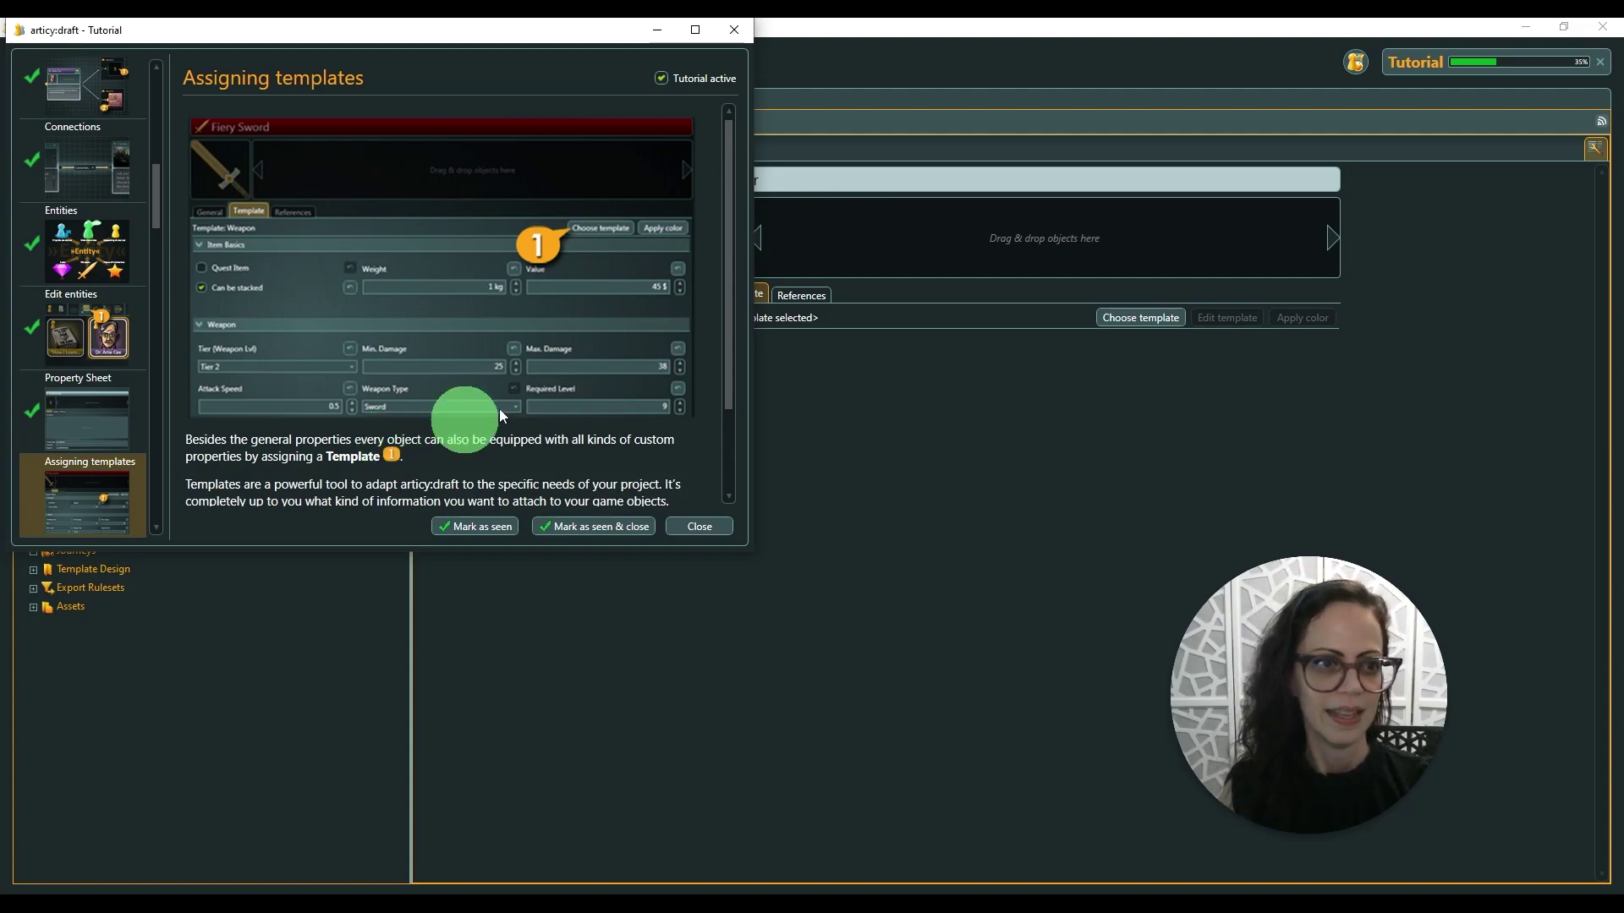
{"action": "scroll", "coordinate": [575, 408], "scroll_direction": "down", "scroll_amount": 2}
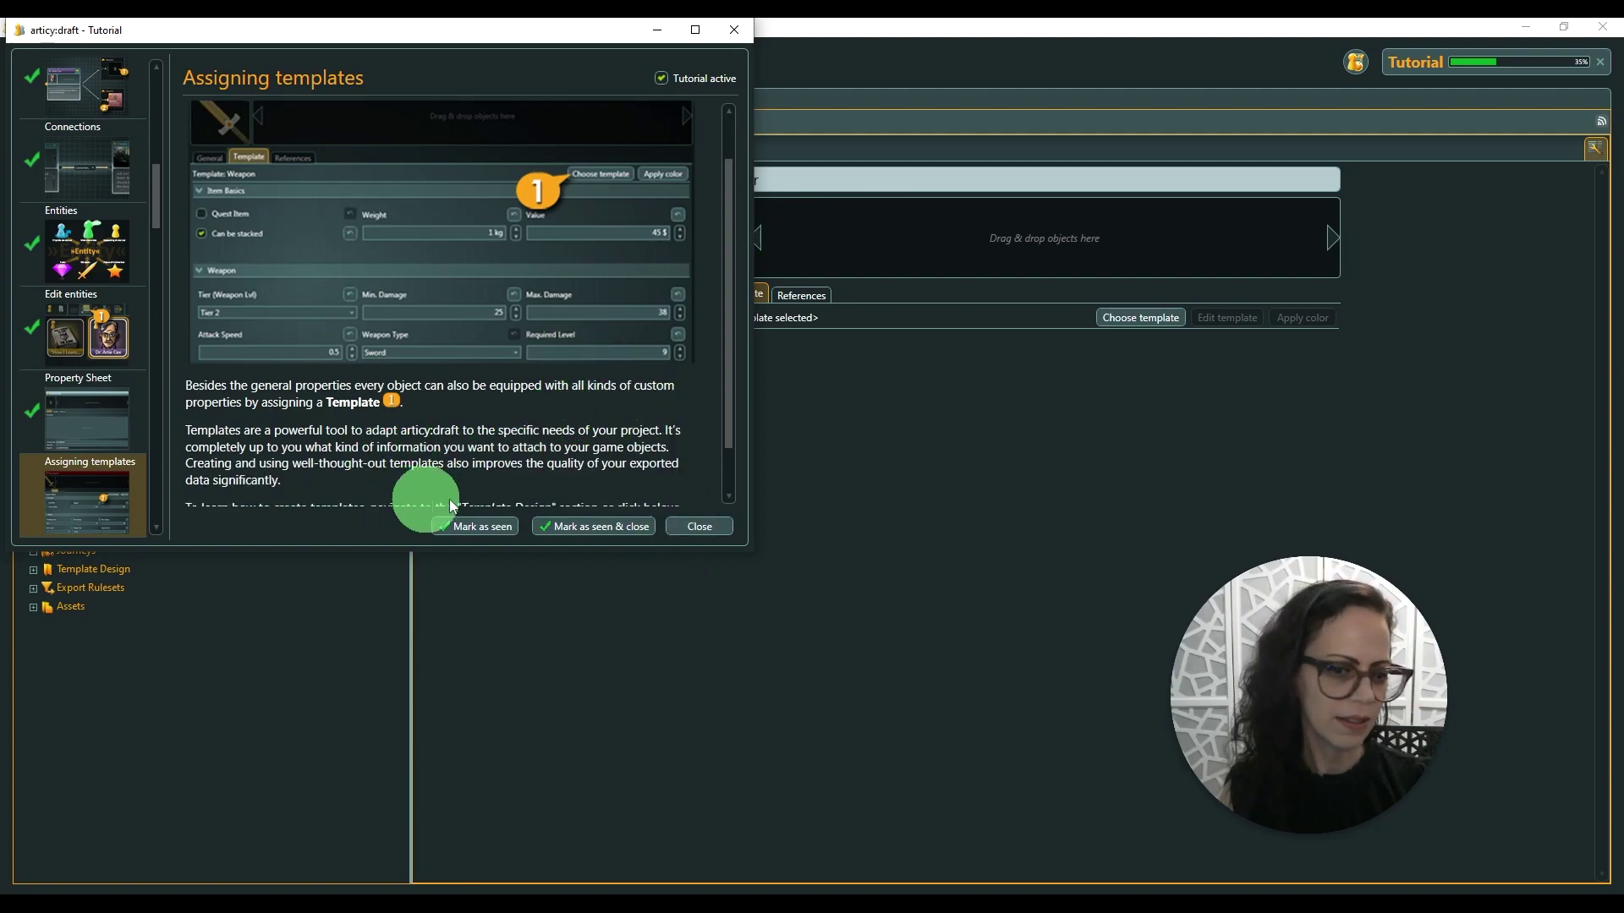
{"action": "left_click", "coordinate": [702, 526]}
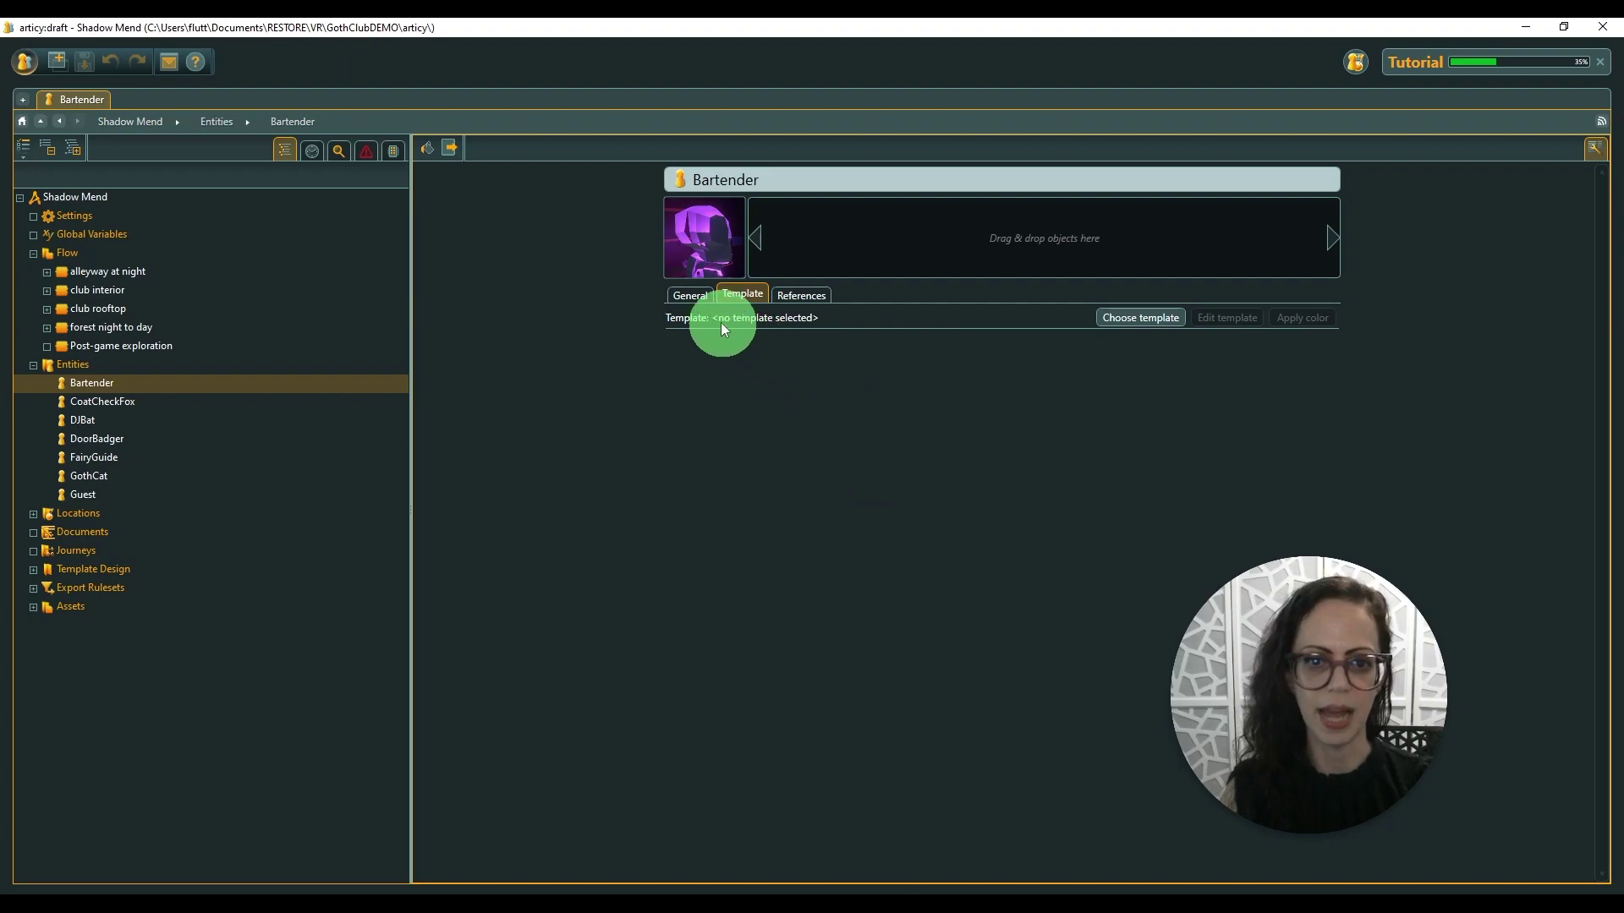
Step: Review the Bartender and Guest descriptions, then zoom around the Cat Club location map
{"action": "left_click", "coordinate": [690, 293]}
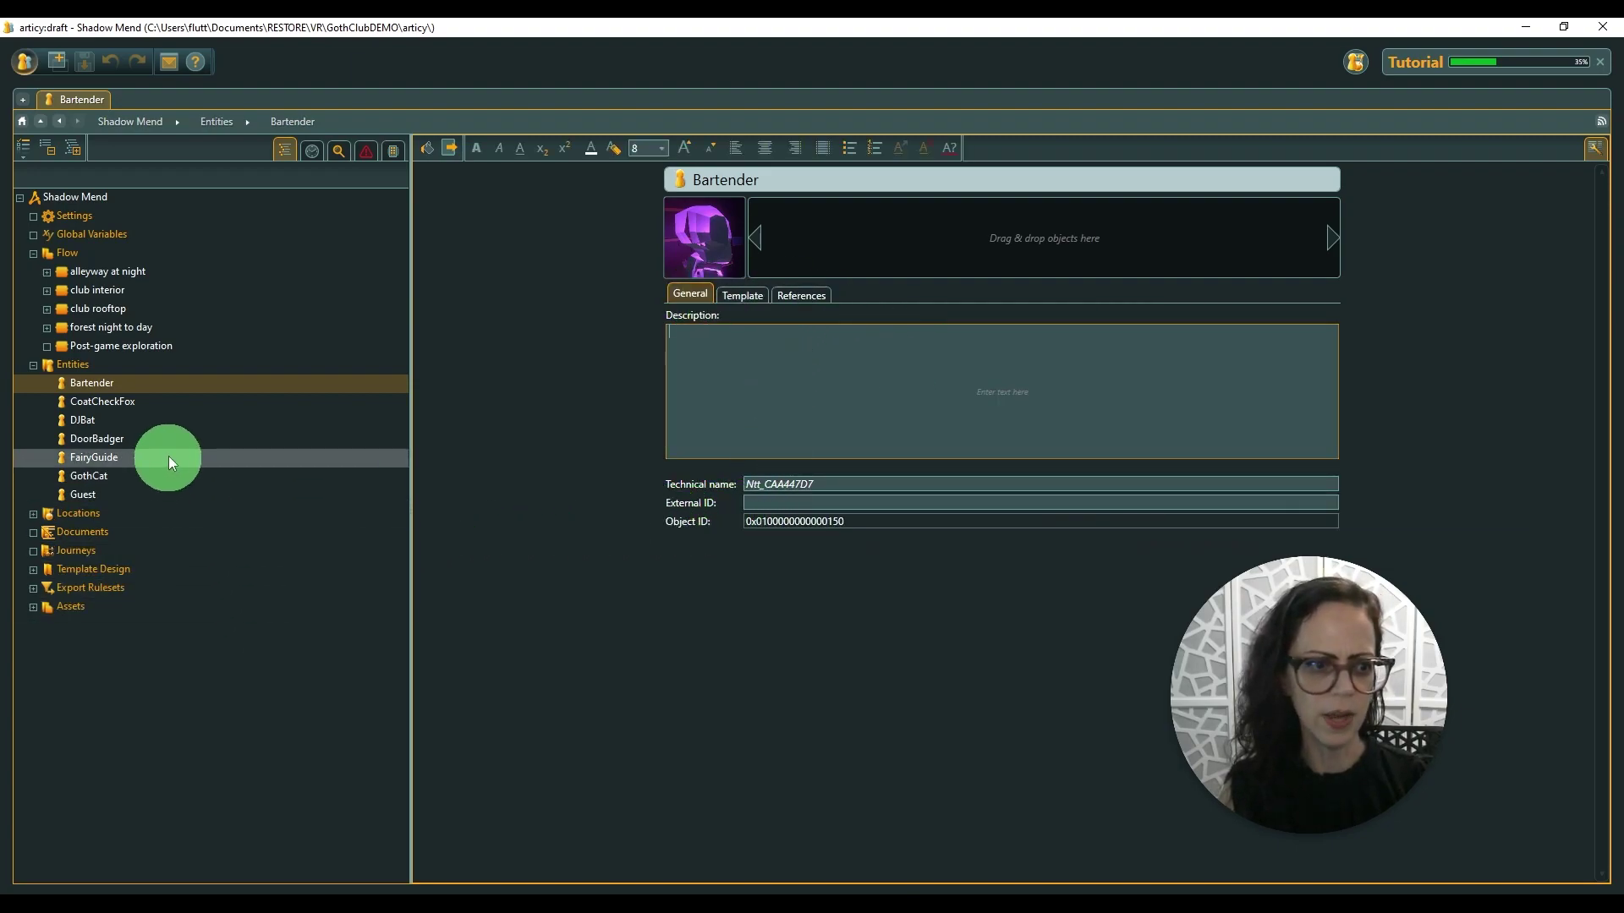
{"action": "left_click", "coordinate": [170, 489]}
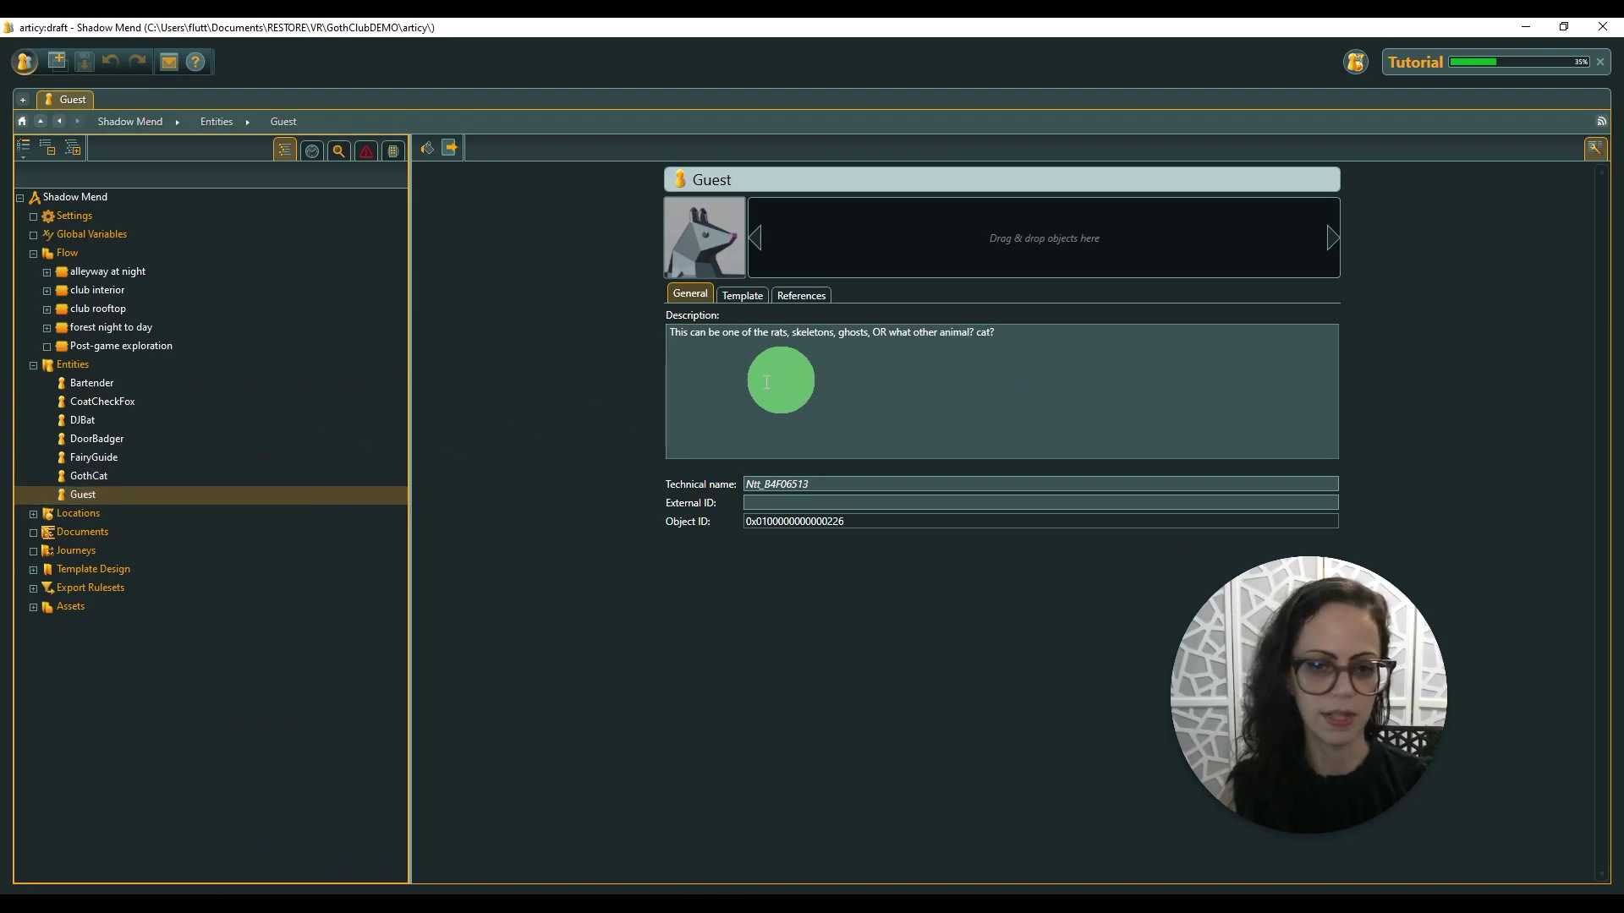
{"action": "left_click", "coordinate": [205, 373]}
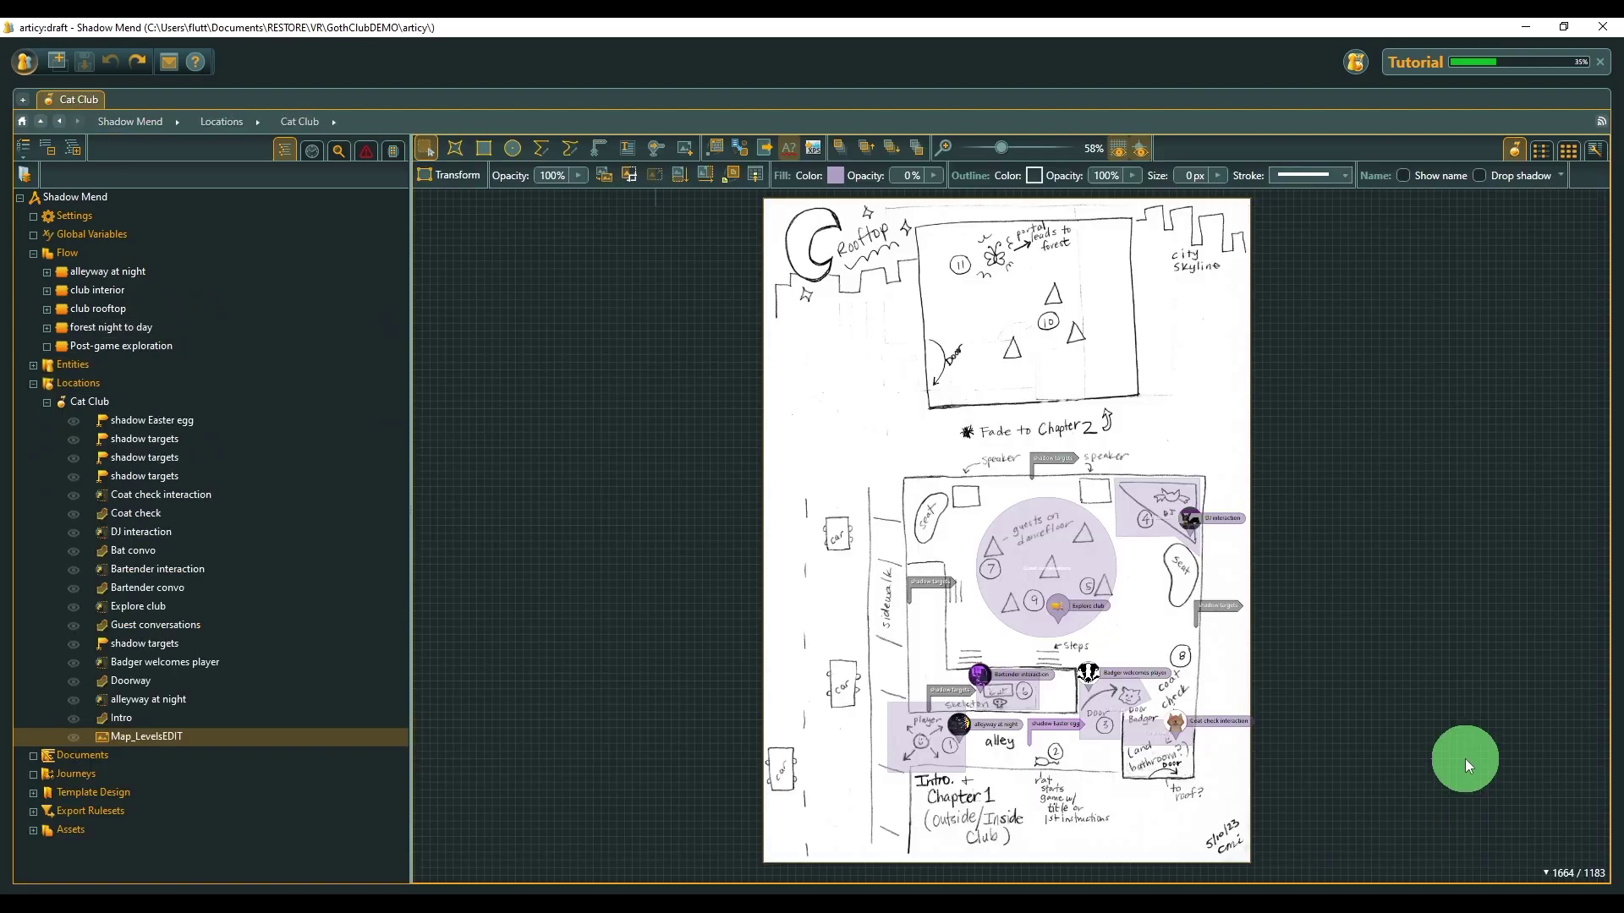
{"action": "scroll", "coordinate": [1455, 676], "scroll_direction": "up", "scroll_amount": 4}
{"action": "scroll", "coordinate": [1420, 581], "scroll_direction": "up", "scroll_amount": 3}
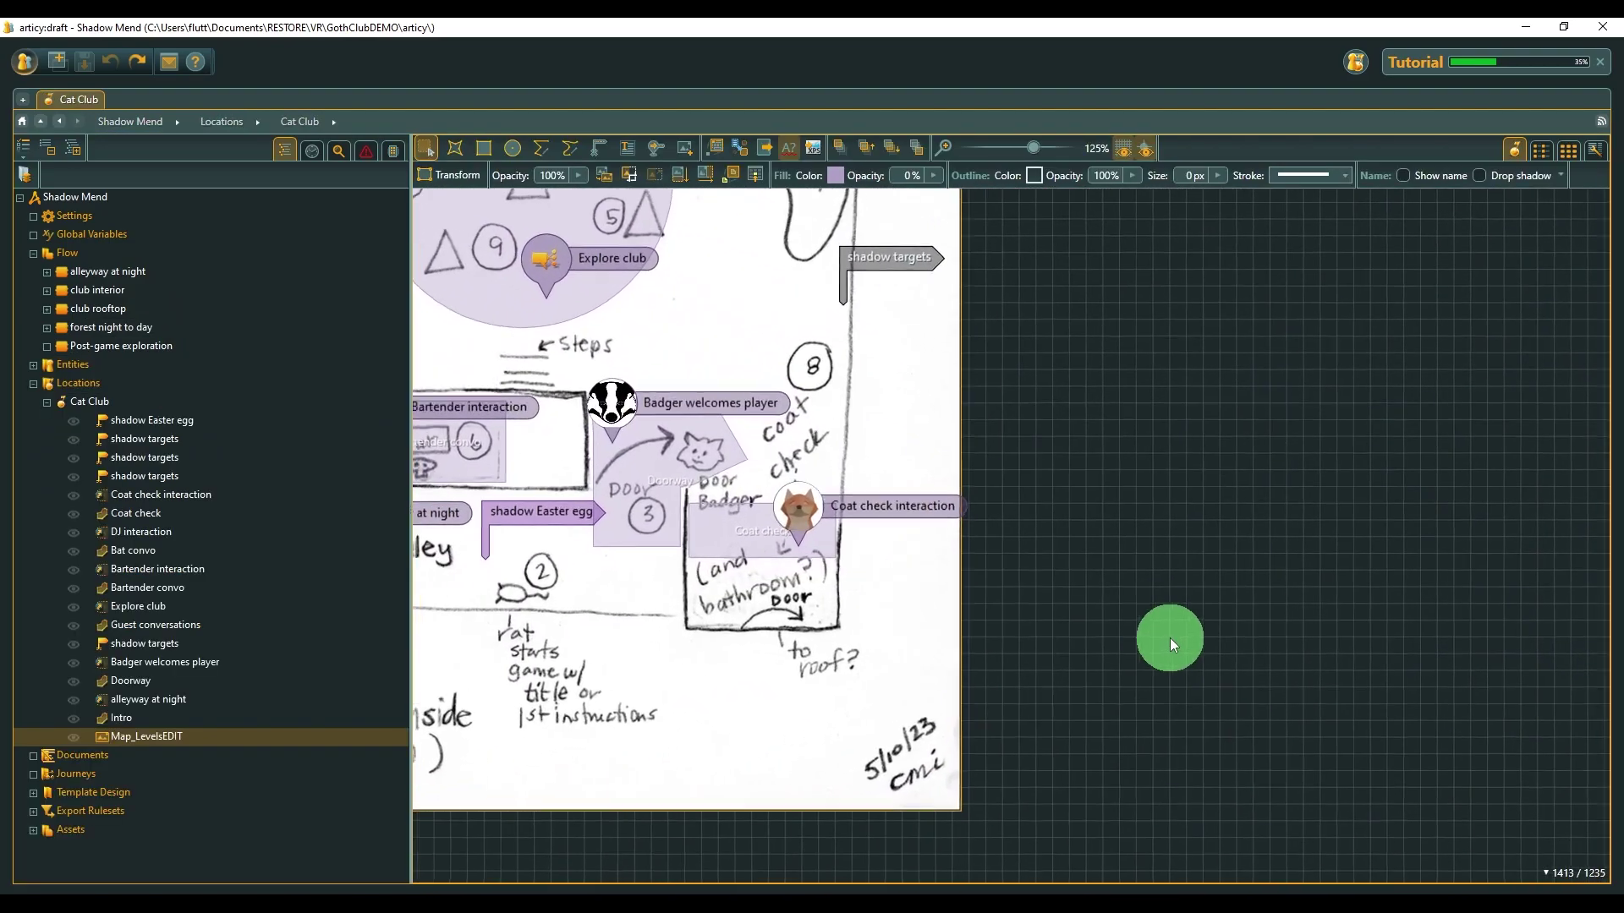
{"action": "scroll", "coordinate": [1567, 645], "scroll_direction": "left", "scroll_amount": 3}
Step: Step inside the alleyway at night chapter, return to the top level, and select it
{"action": "scroll", "coordinate": [1378, 695], "scroll_direction": "left", "scroll_amount": 1}
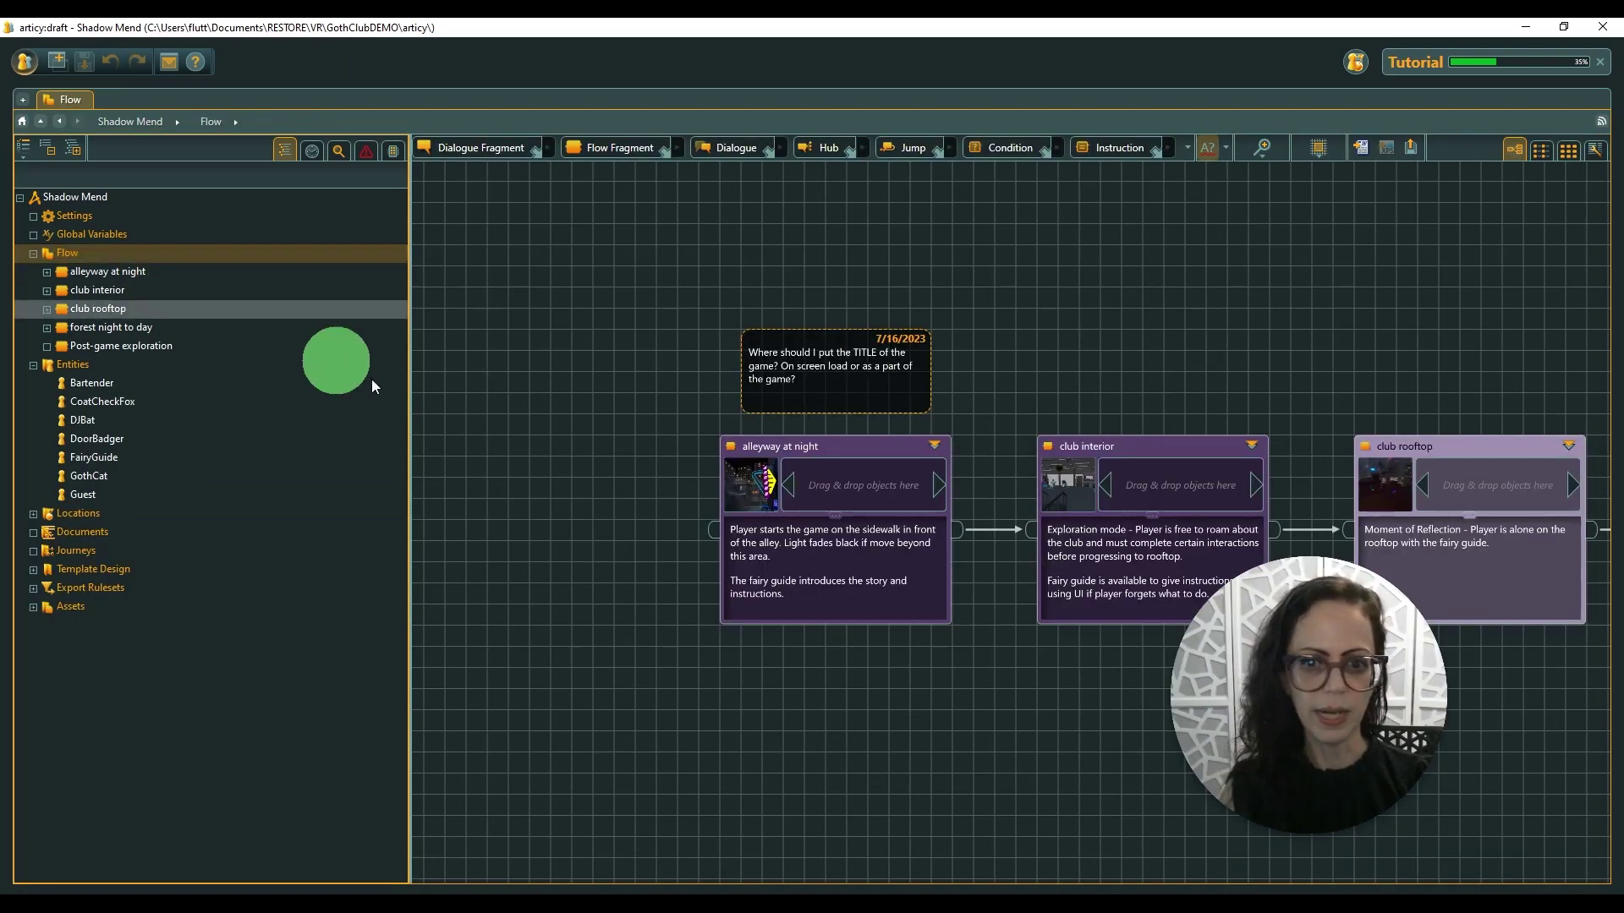
{"action": "scroll", "coordinate": [1203, 778], "scroll_direction": "right", "scroll_amount": 2}
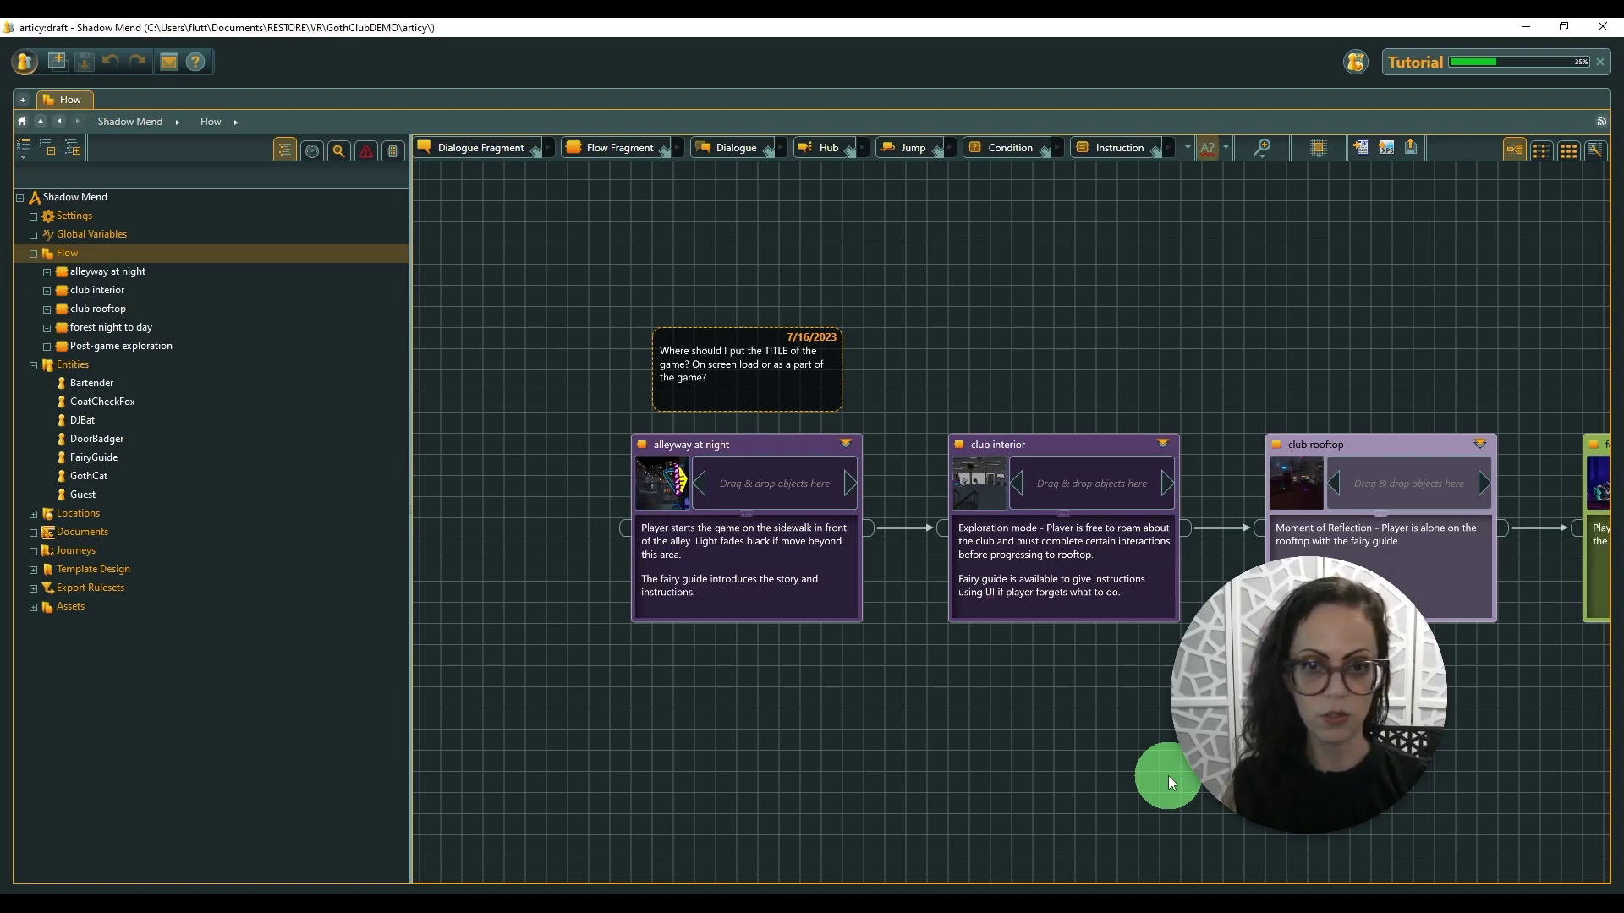
{"action": "left_click", "coordinate": [794, 460]}
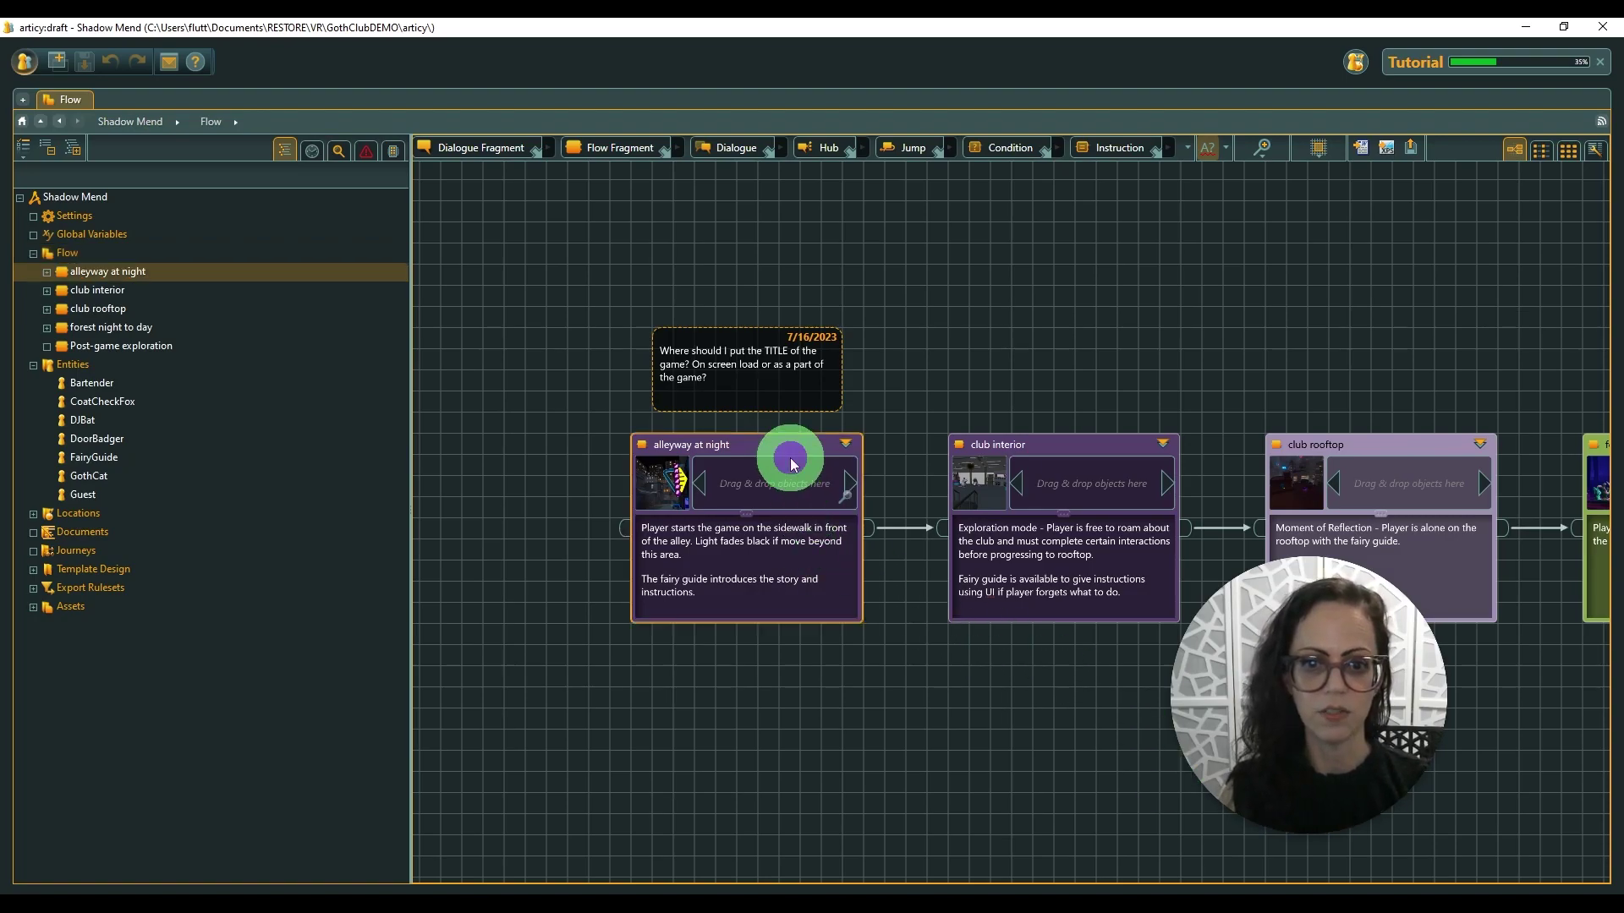
{"action": "double_click", "coordinate": [795, 454]}
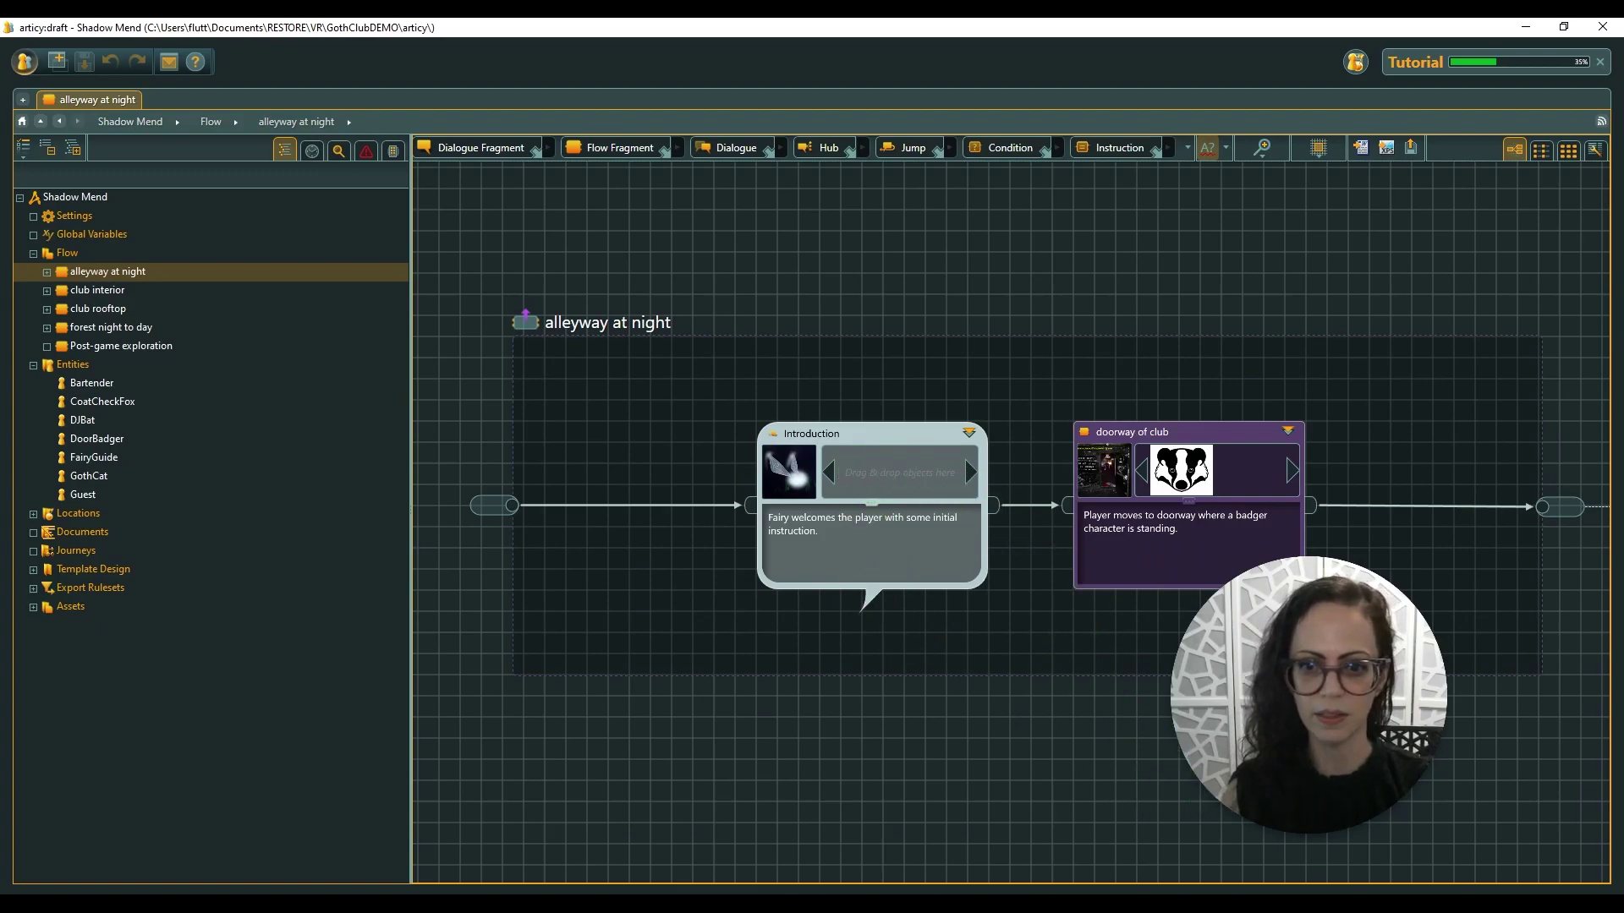
{"action": "left_click", "coordinate": [528, 323]}
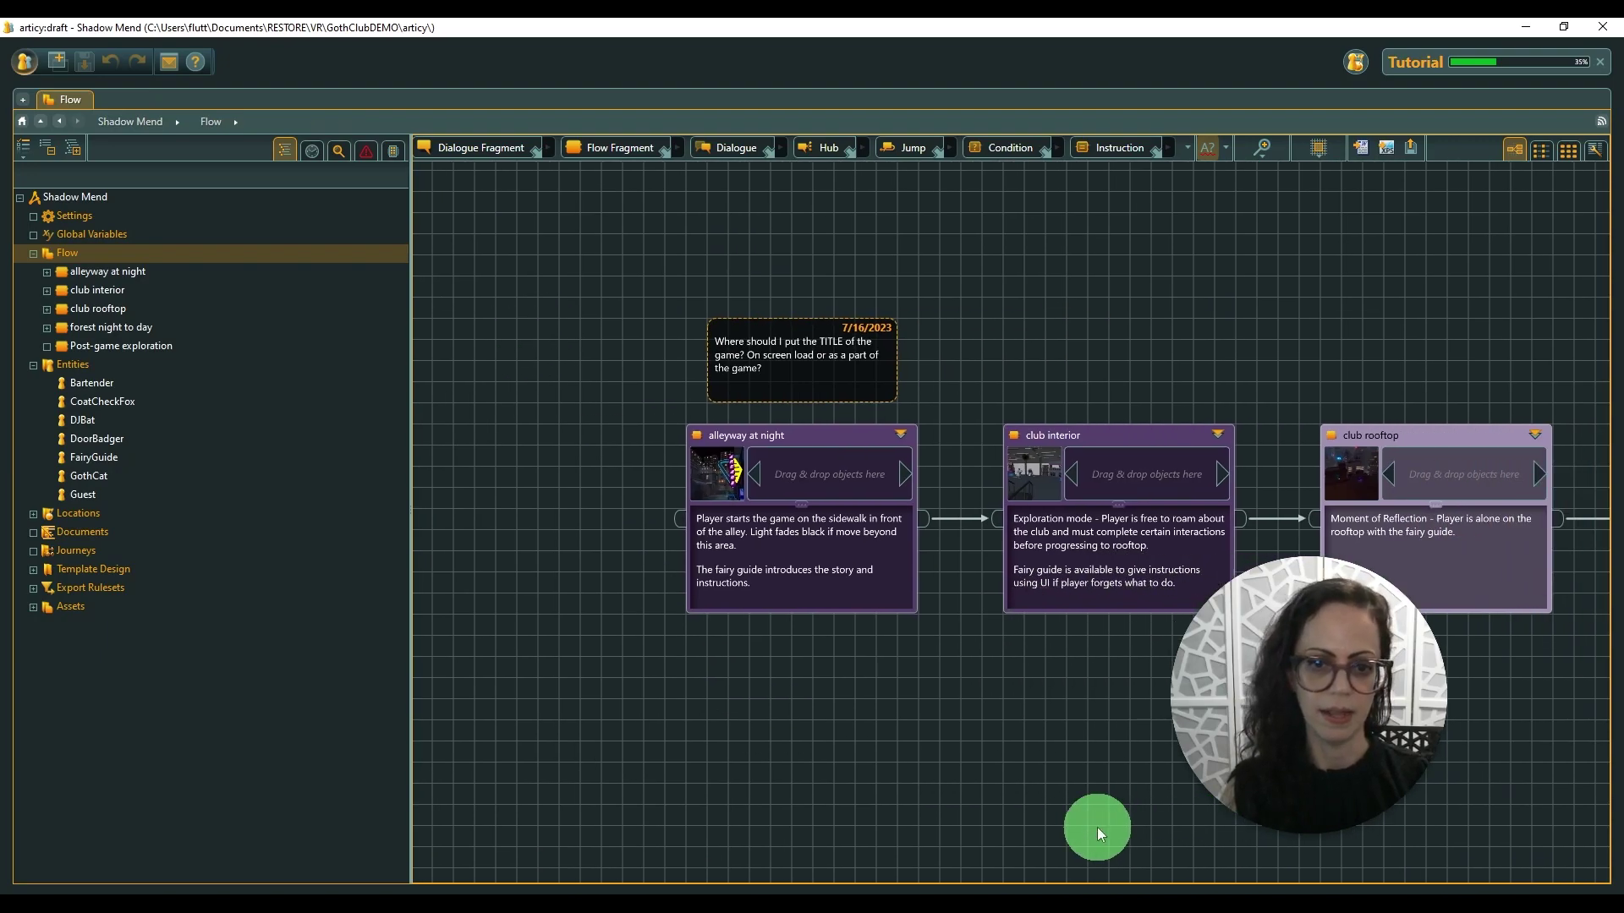
{"action": "left_click", "coordinate": [853, 434]}
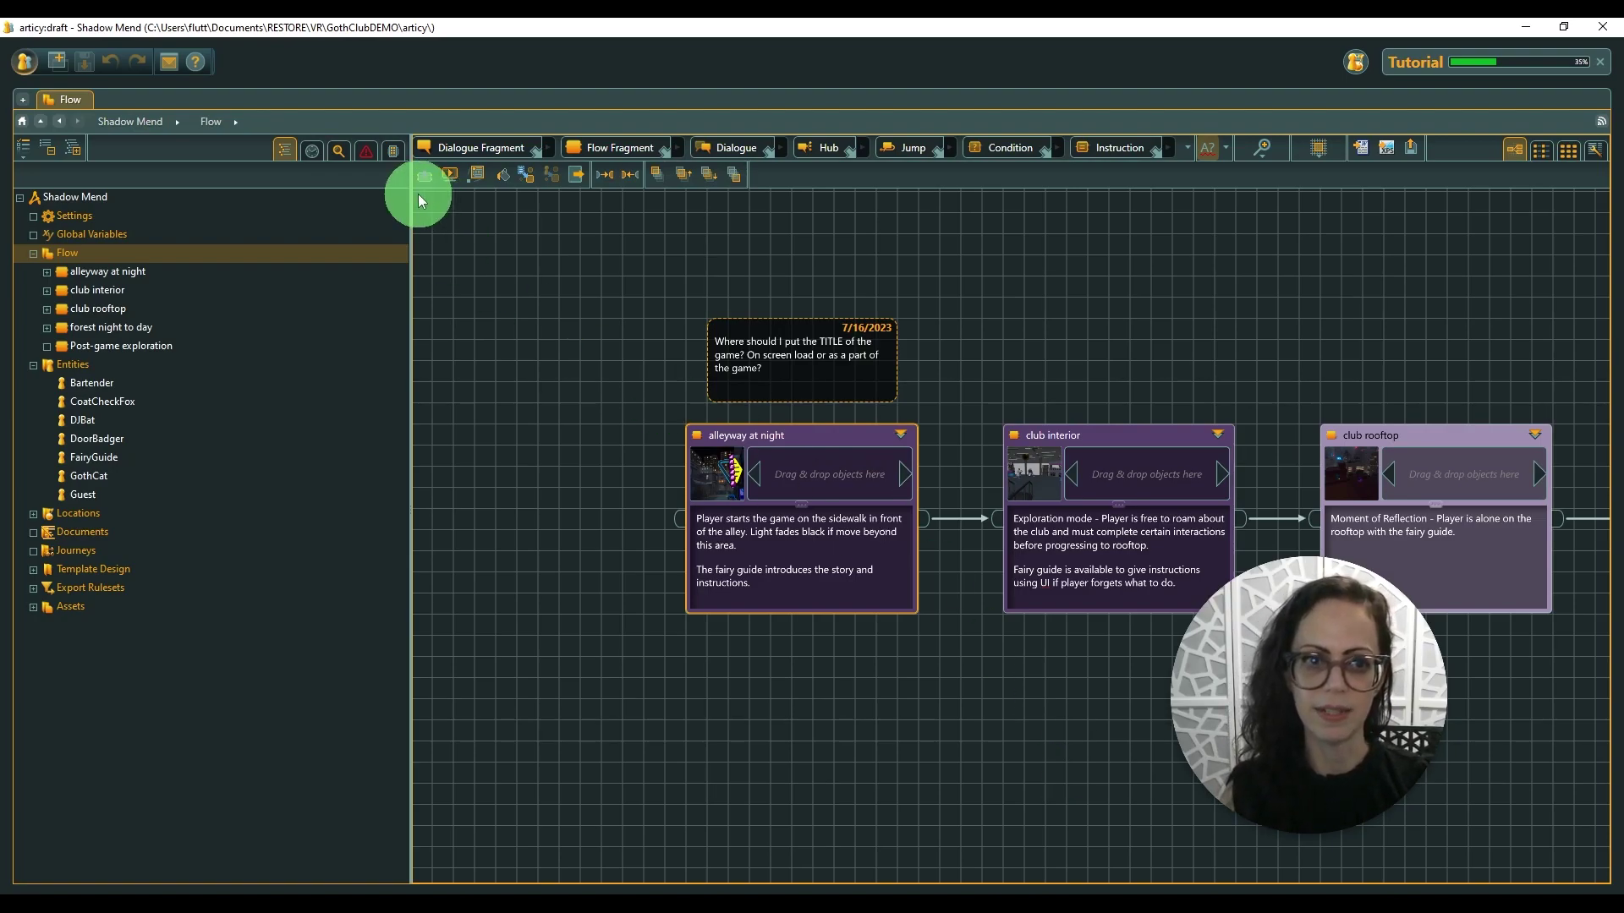
Step: Start the presentation from alleyway at night and advance through the Introduction to doorway of club
{"action": "left_click", "coordinate": [450, 175]}
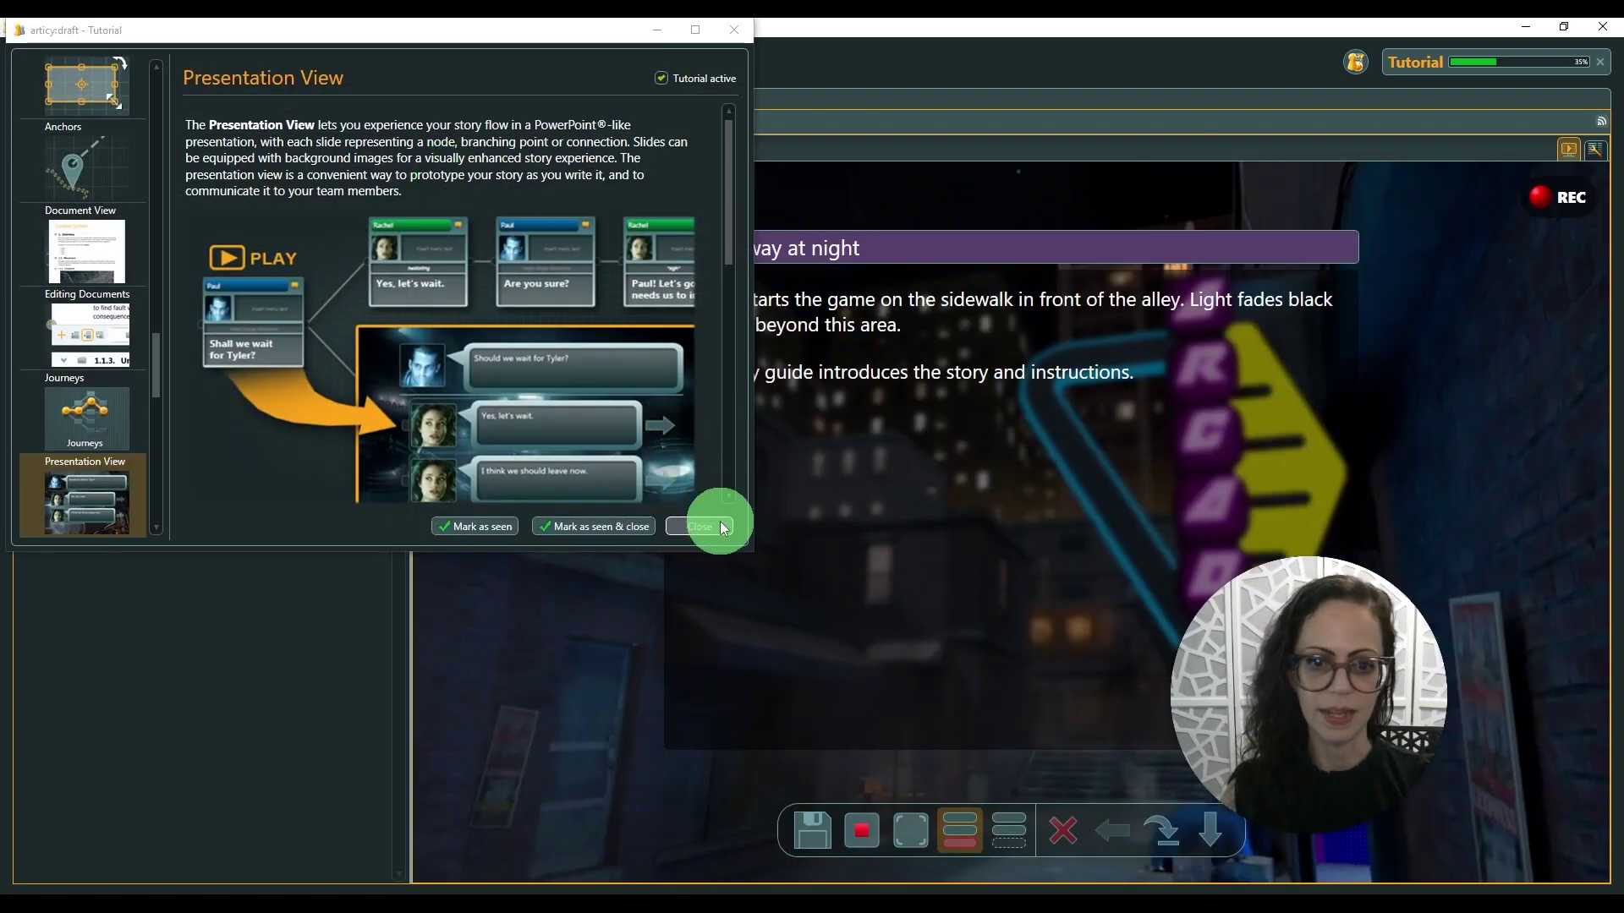
{"action": "left_click", "coordinate": [718, 528]}
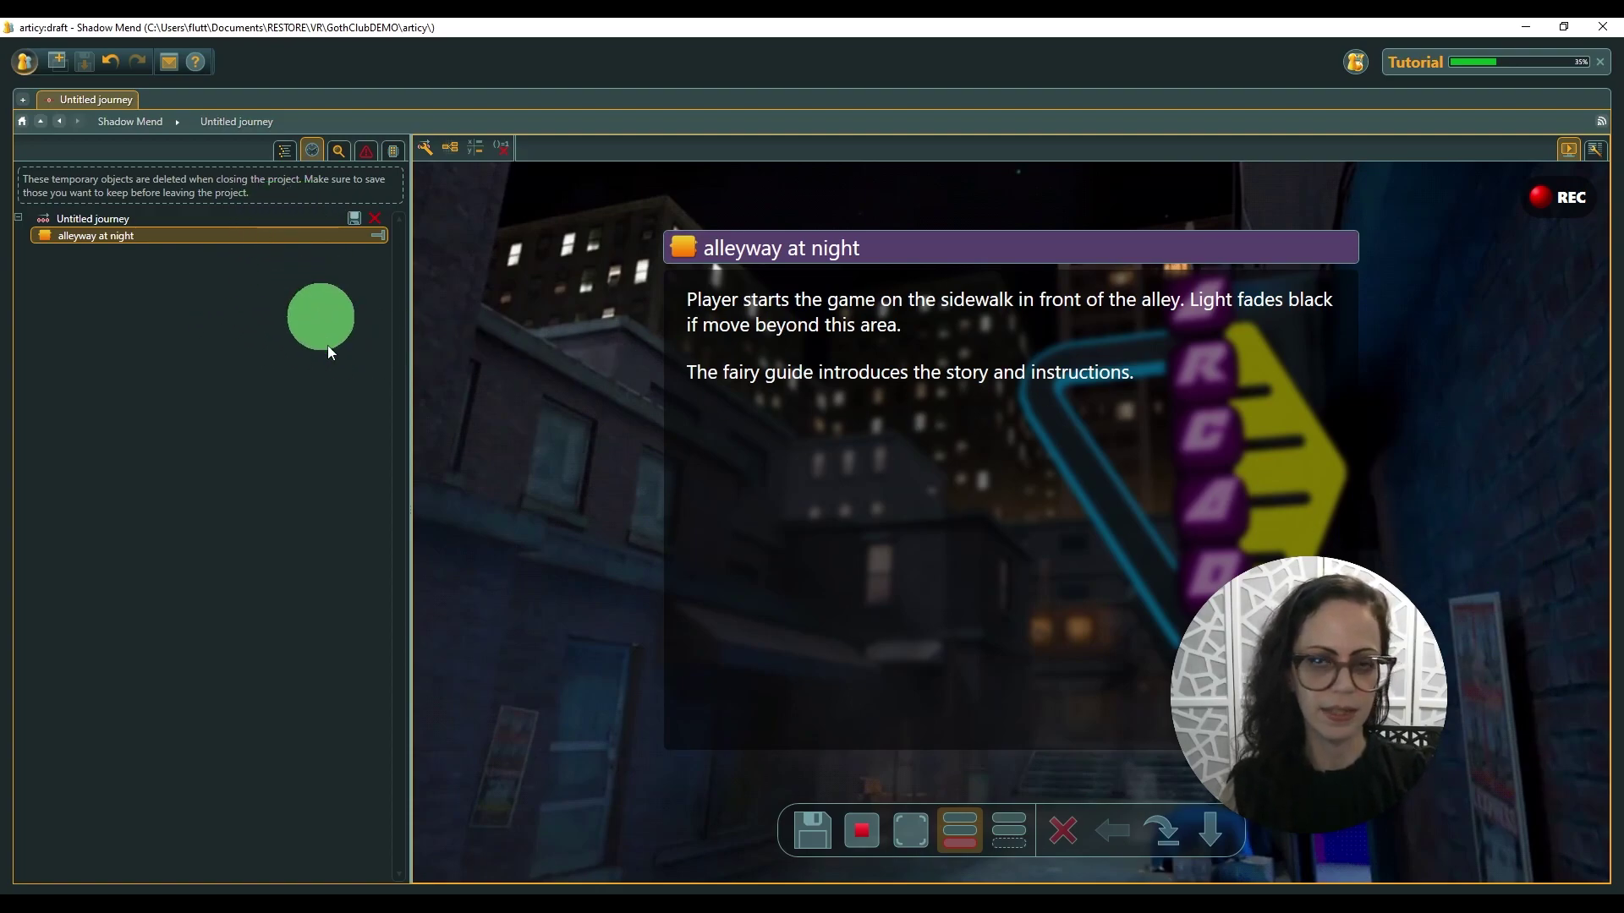
{"action": "left_click", "coordinate": [1226, 844]}
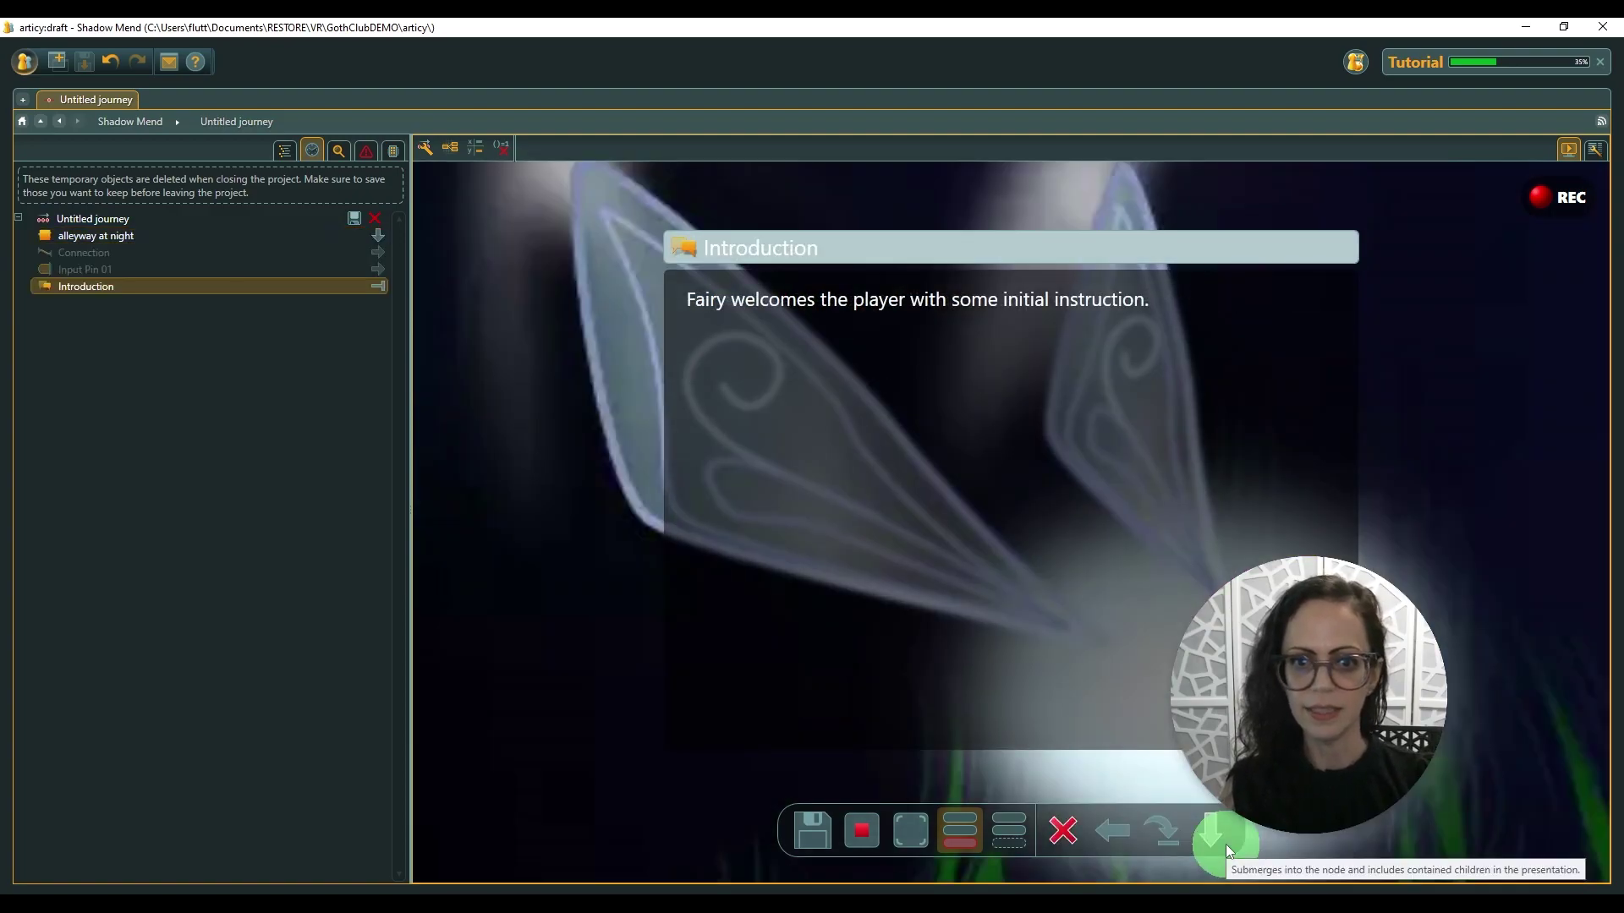
{"action": "left_click", "coordinate": [1225, 844]}
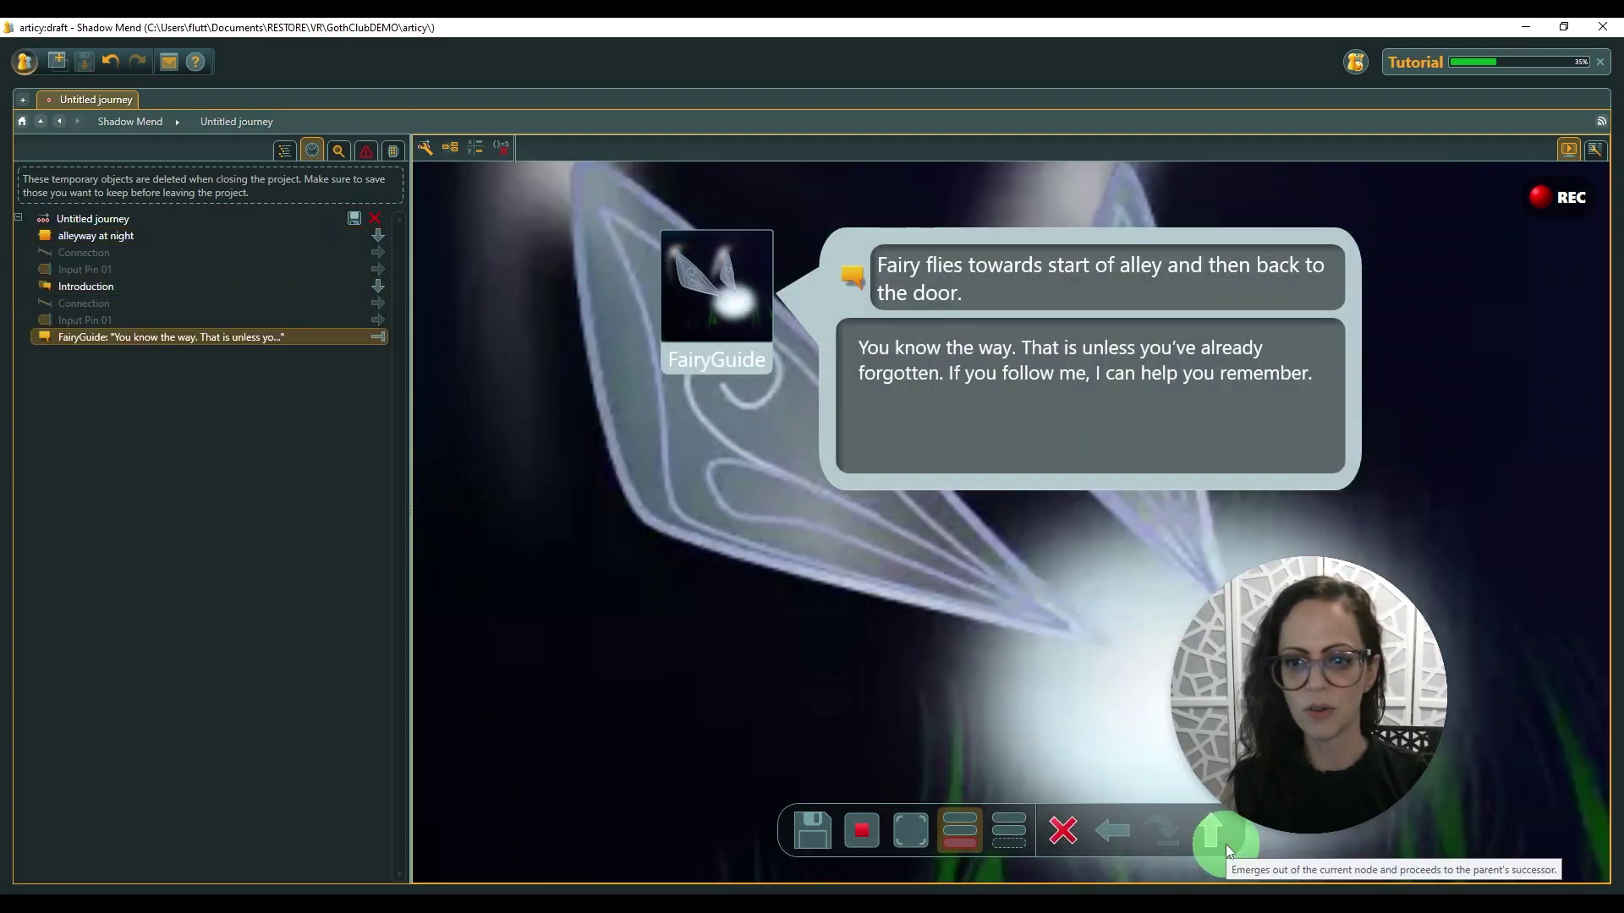
{"action": "left_click", "coordinate": [1226, 844]}
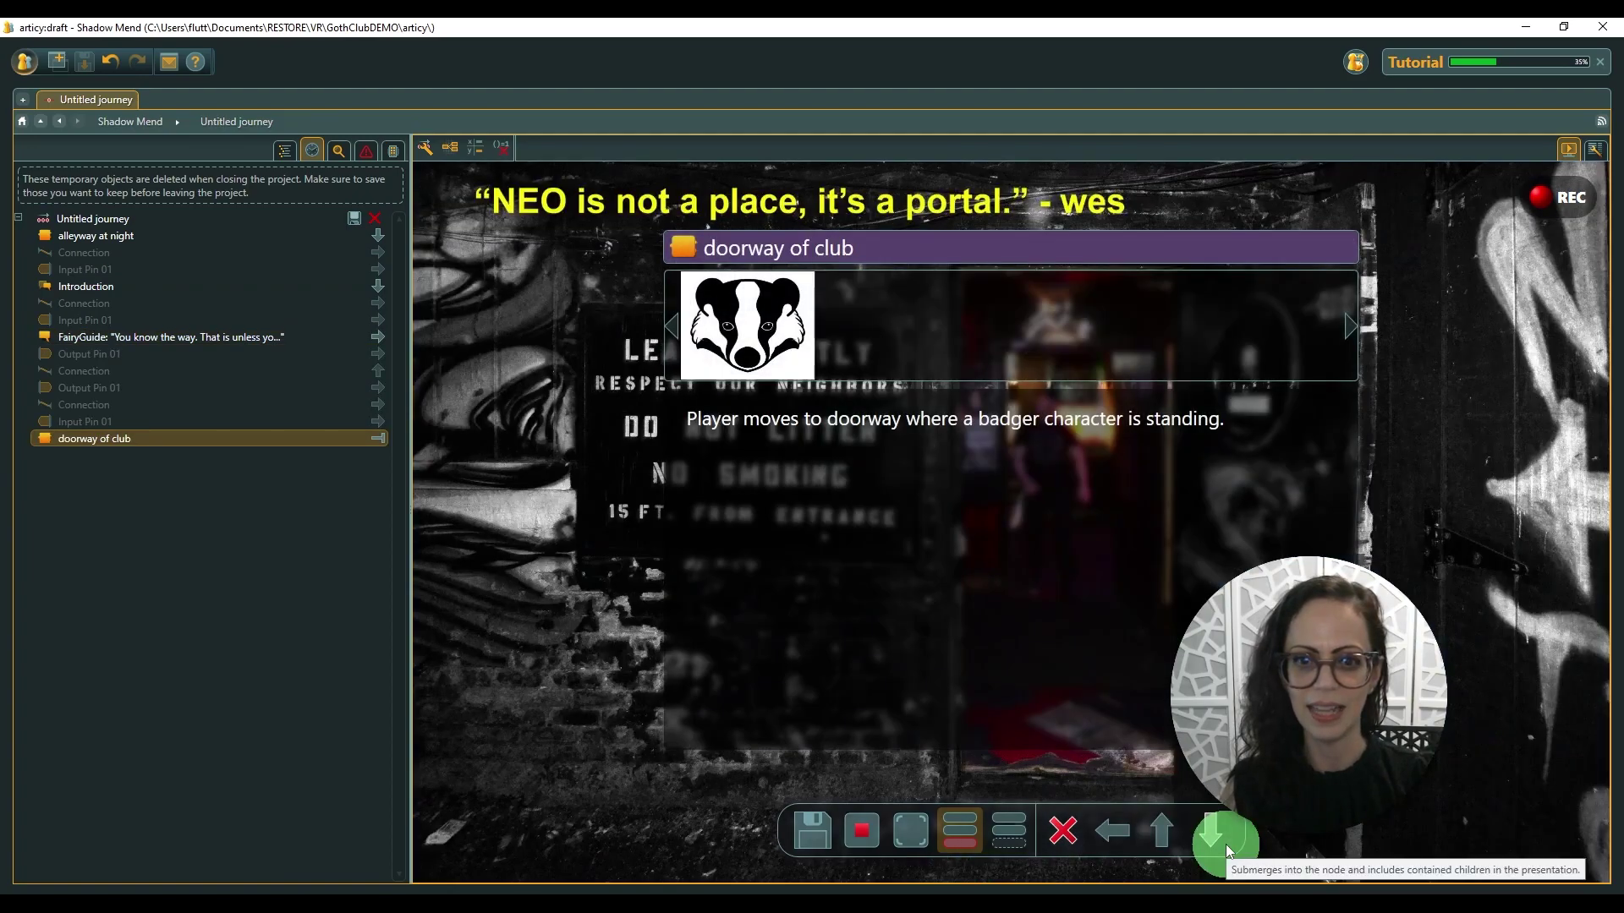
{"action": "left_click", "coordinate": [1226, 844]}
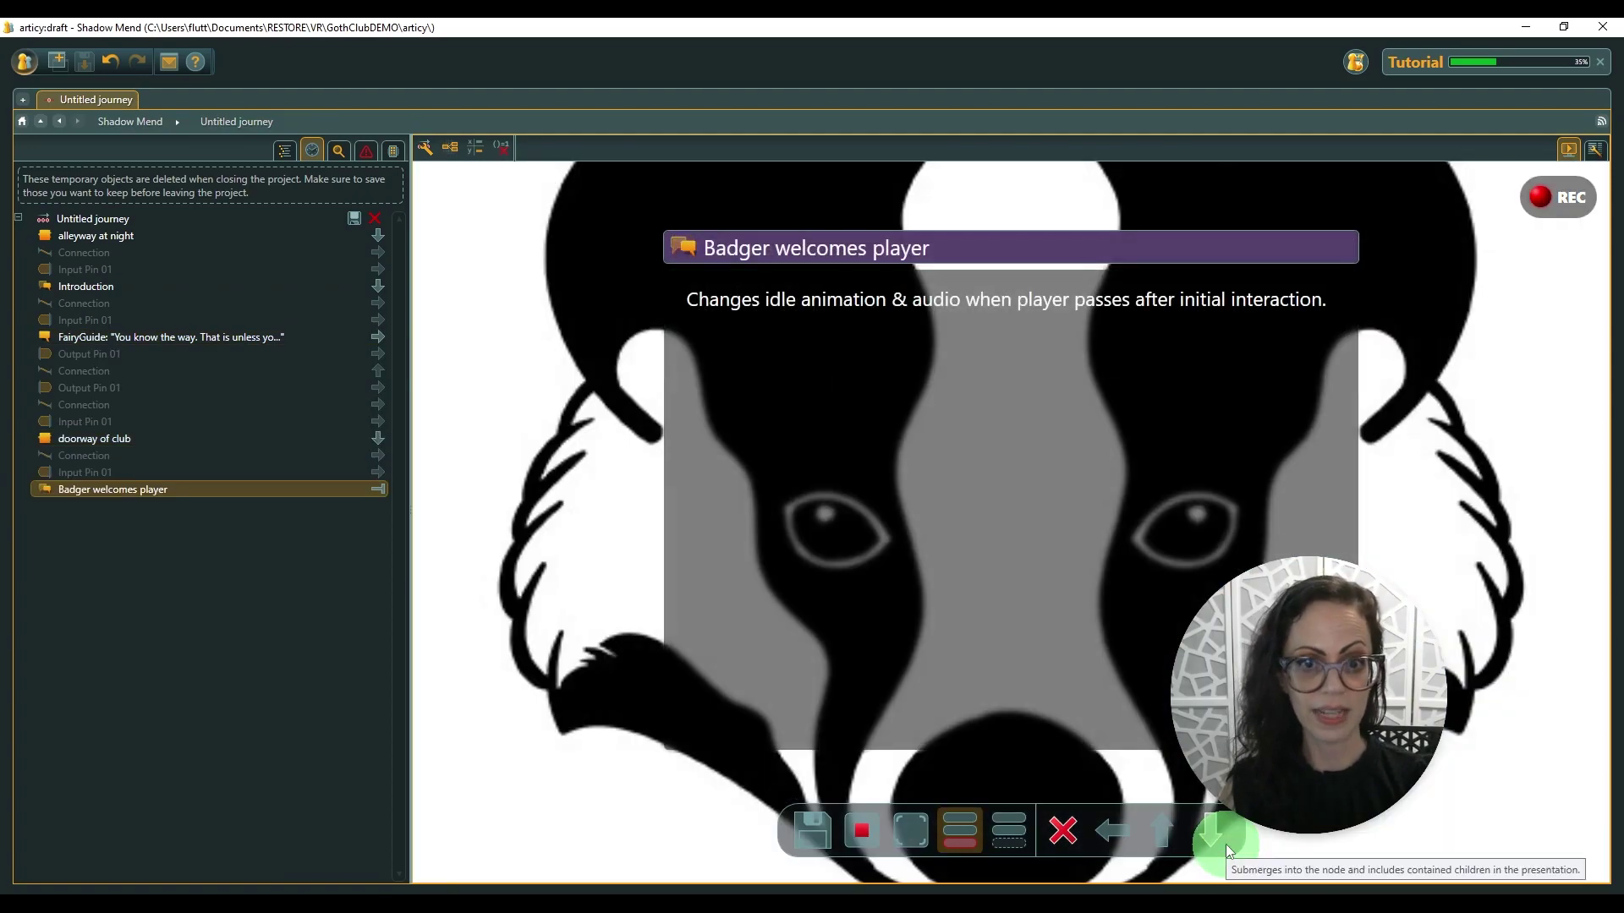
Step: Play Badger welcomes player, take the 'Don't be a stranger!' branch, and reach club interior
{"action": "left_click", "coordinate": [1225, 844]}
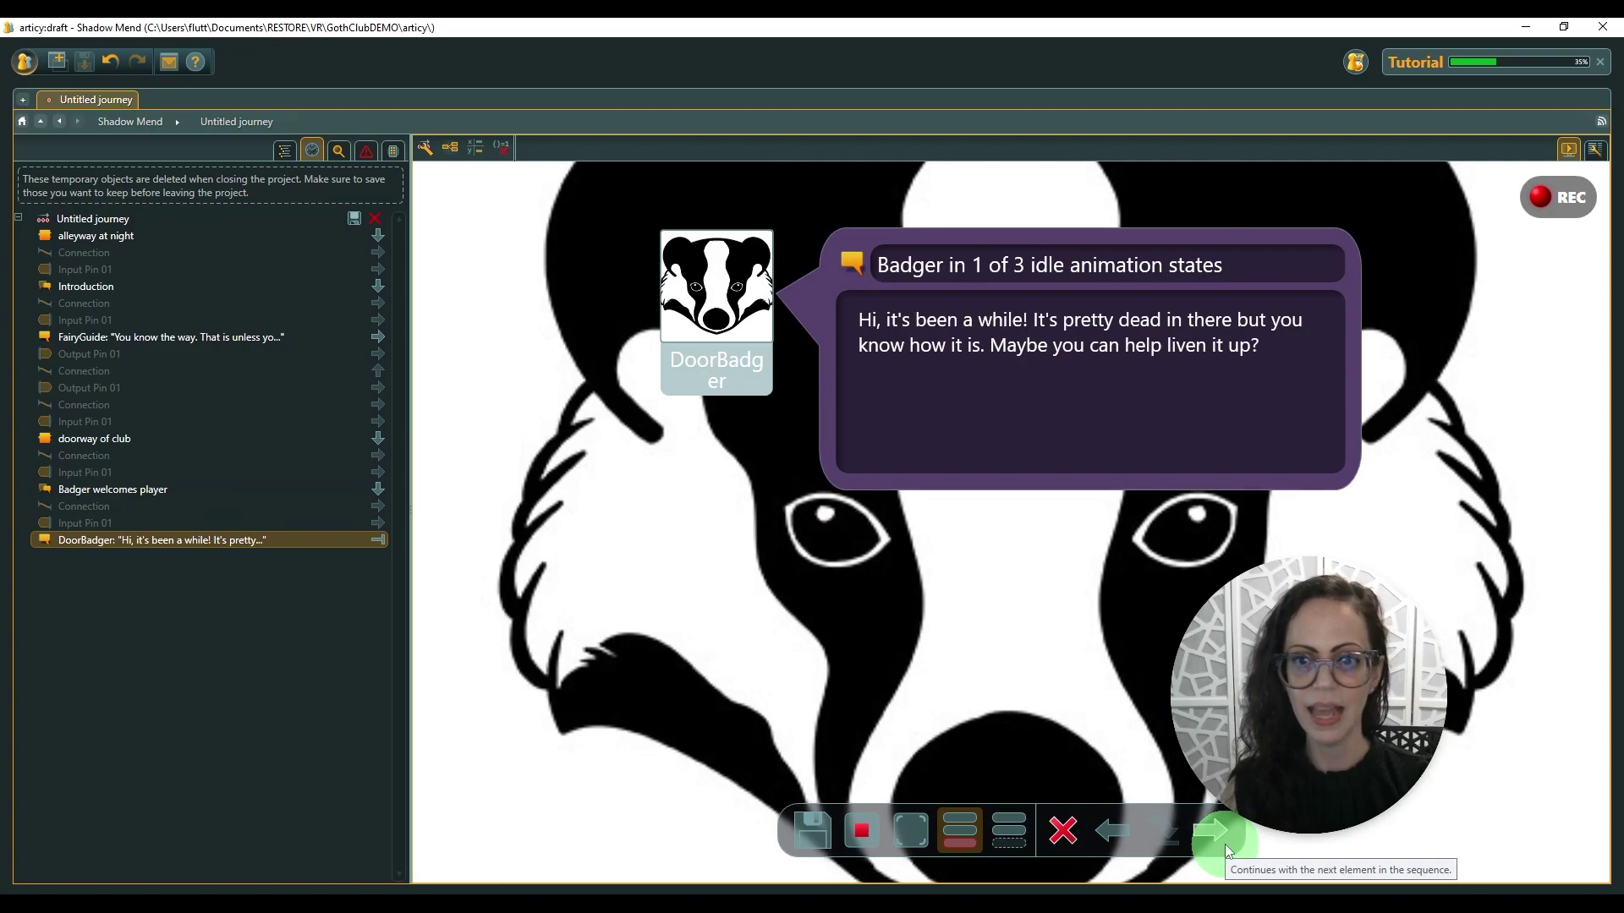
{"action": "left_click", "coordinate": [1224, 844]}
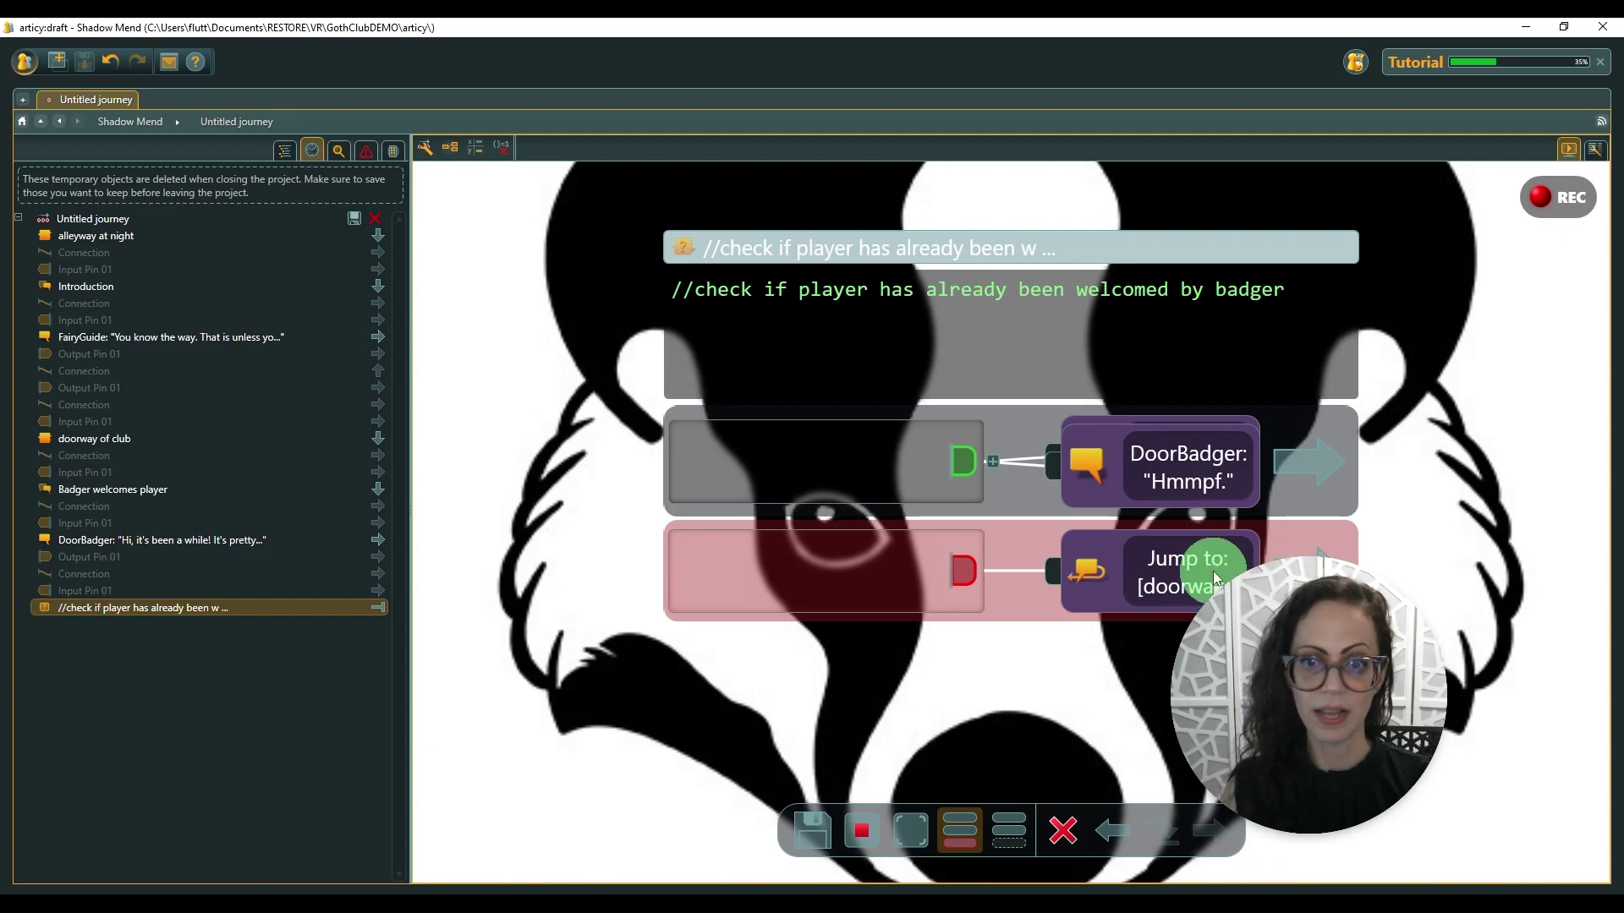
{"action": "left_click", "coordinate": [1307, 464]}
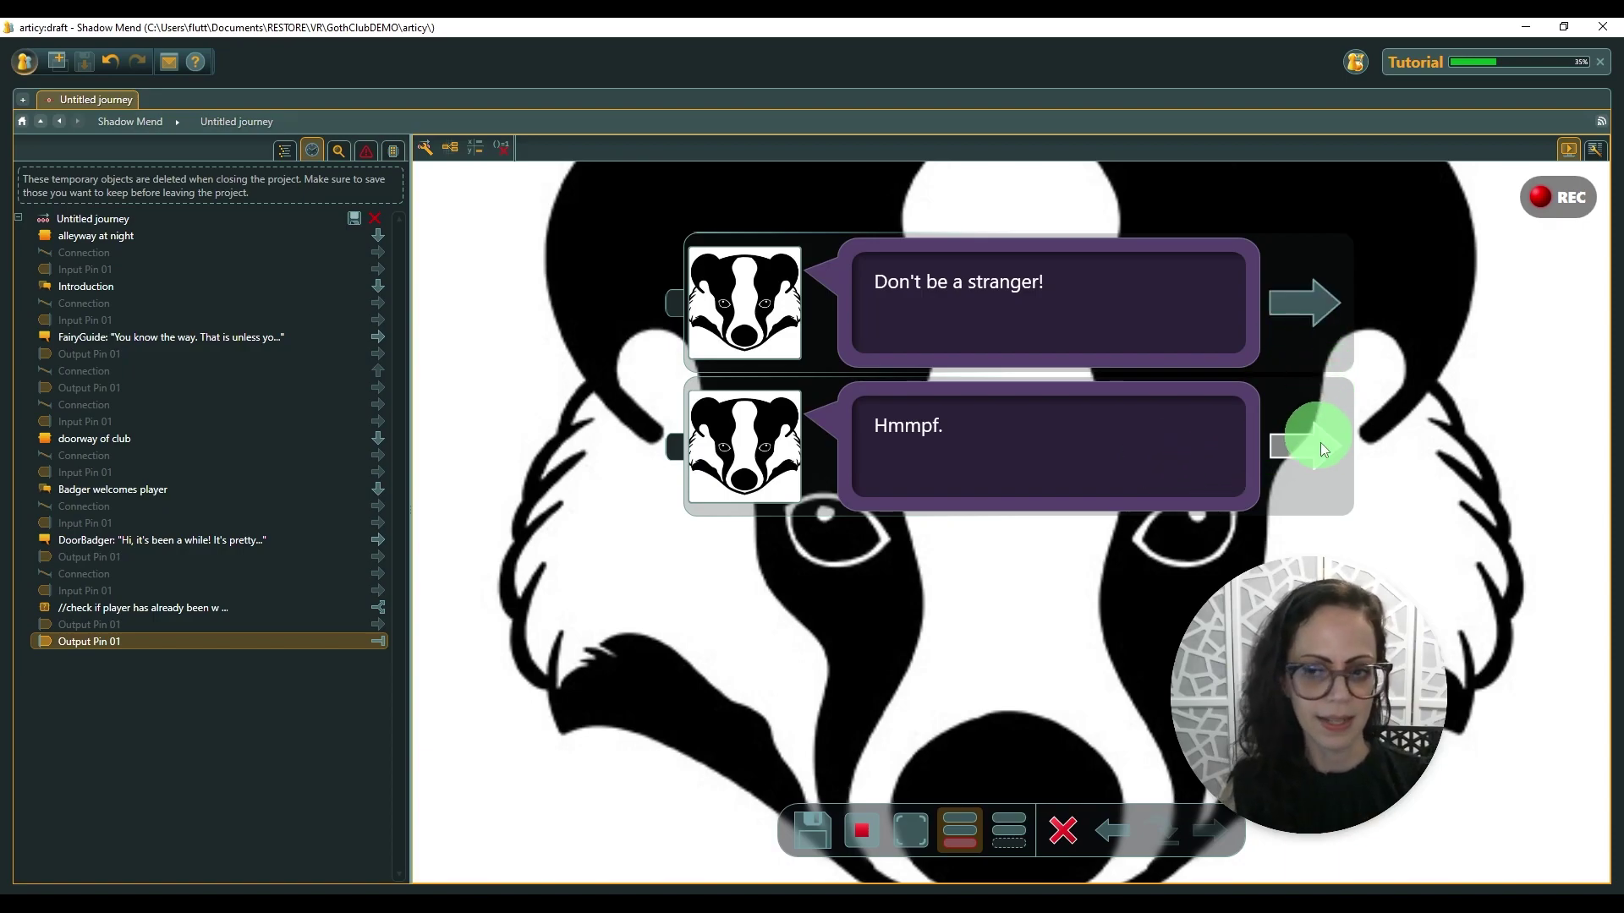
{"action": "left_click", "coordinate": [1324, 309]}
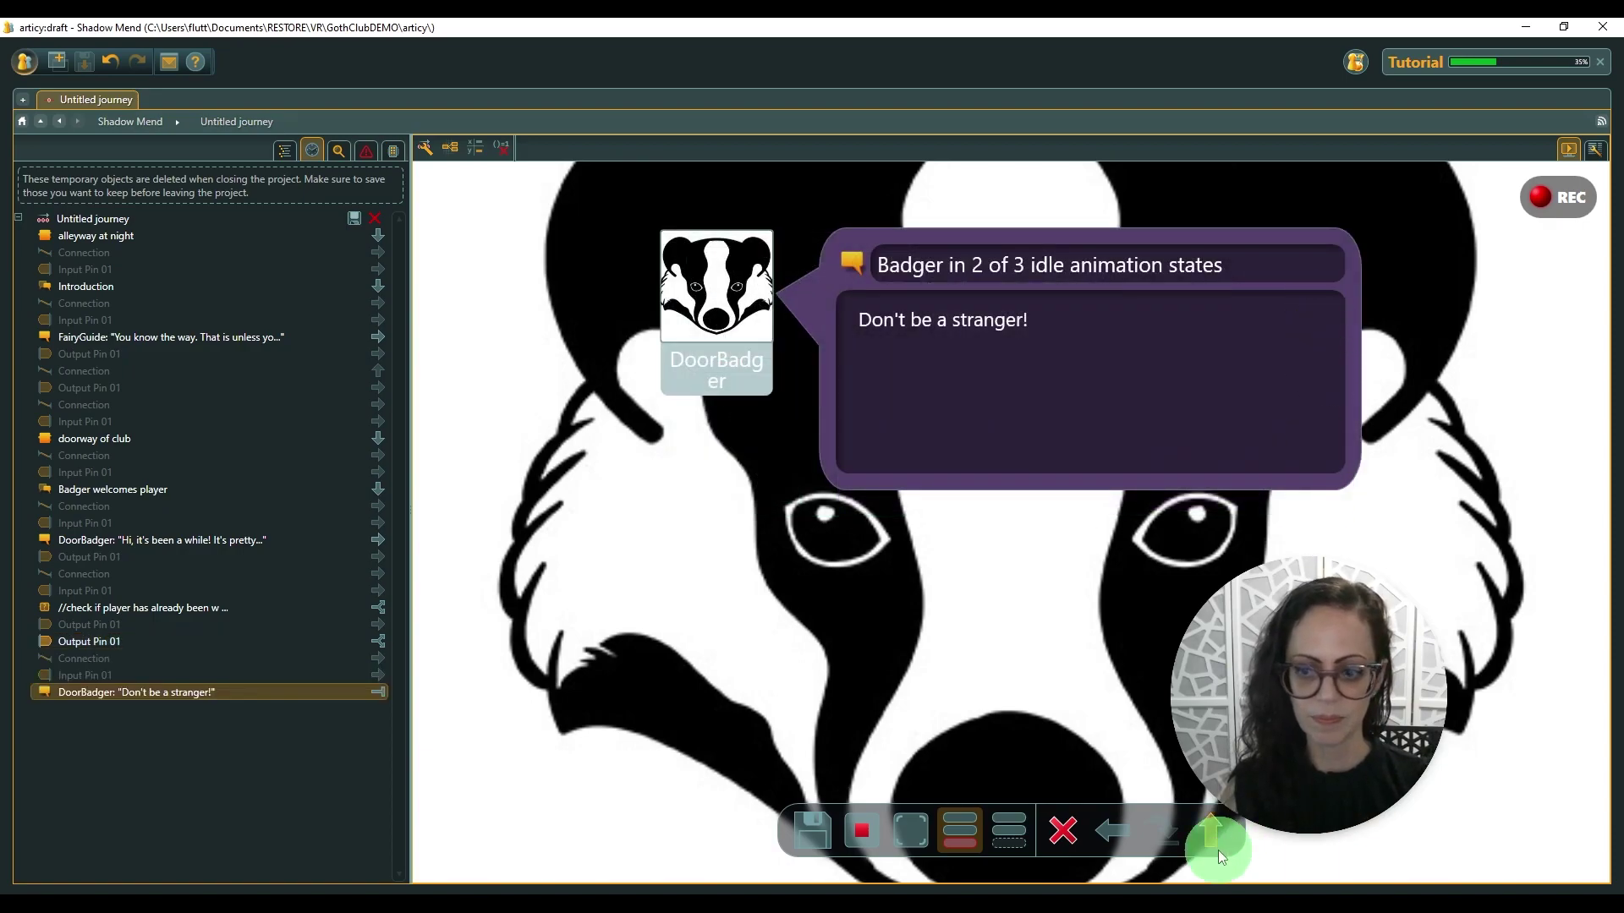
{"action": "left_click", "coordinate": [1218, 850]}
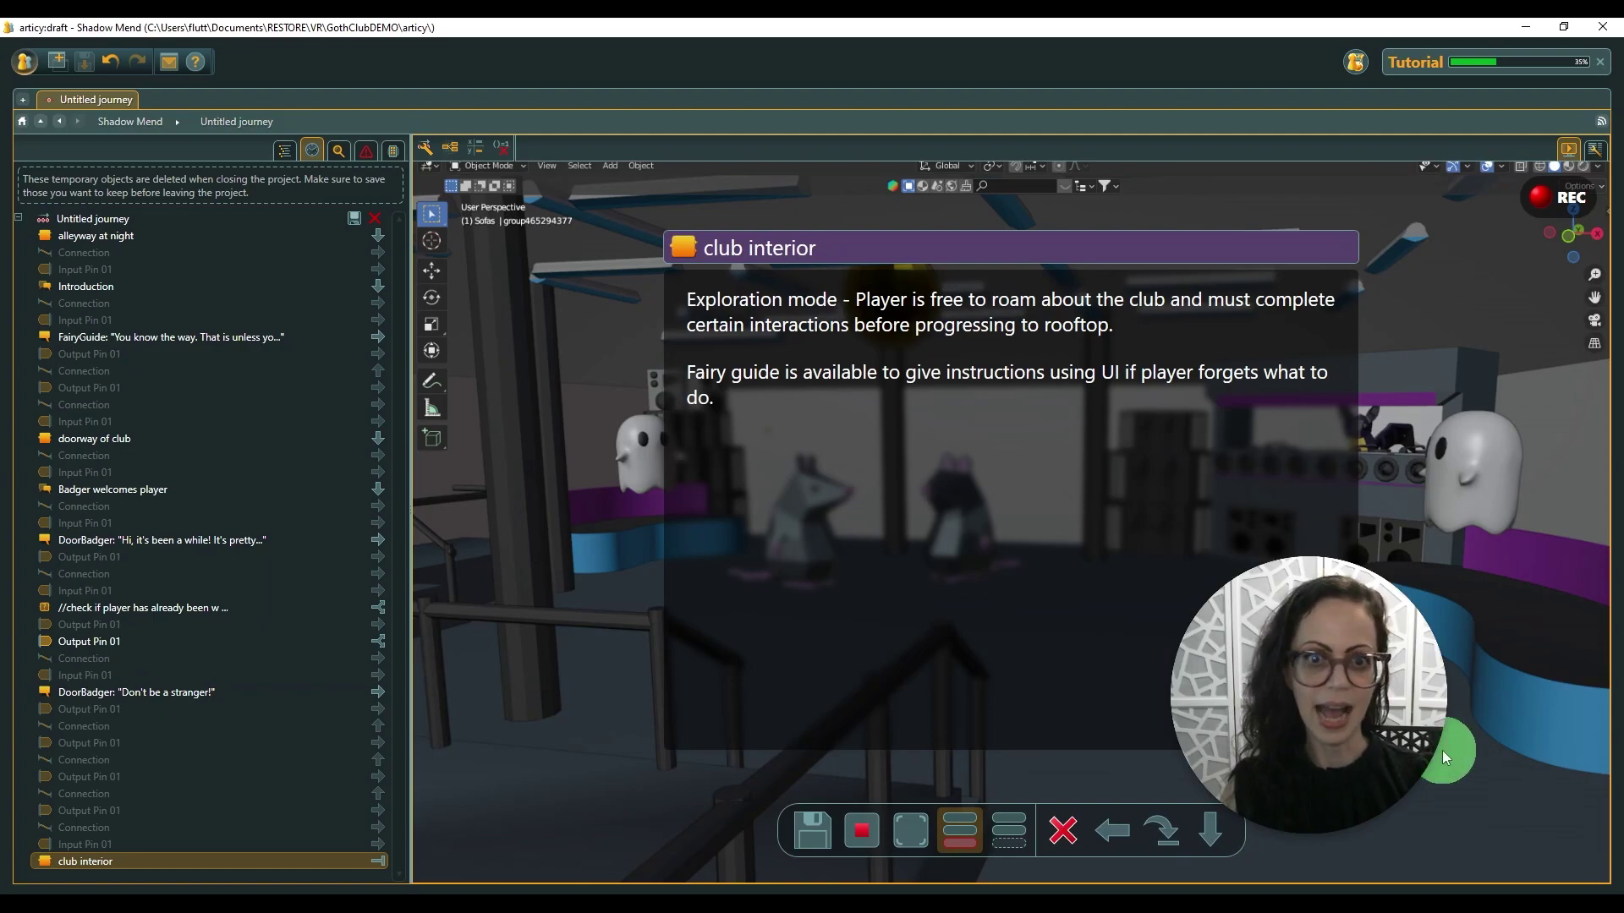
Step: Advance past FairyGuide's star hint and choose Bartender interaction from the Explore the club! list
{"action": "left_click", "coordinate": [1221, 849]}
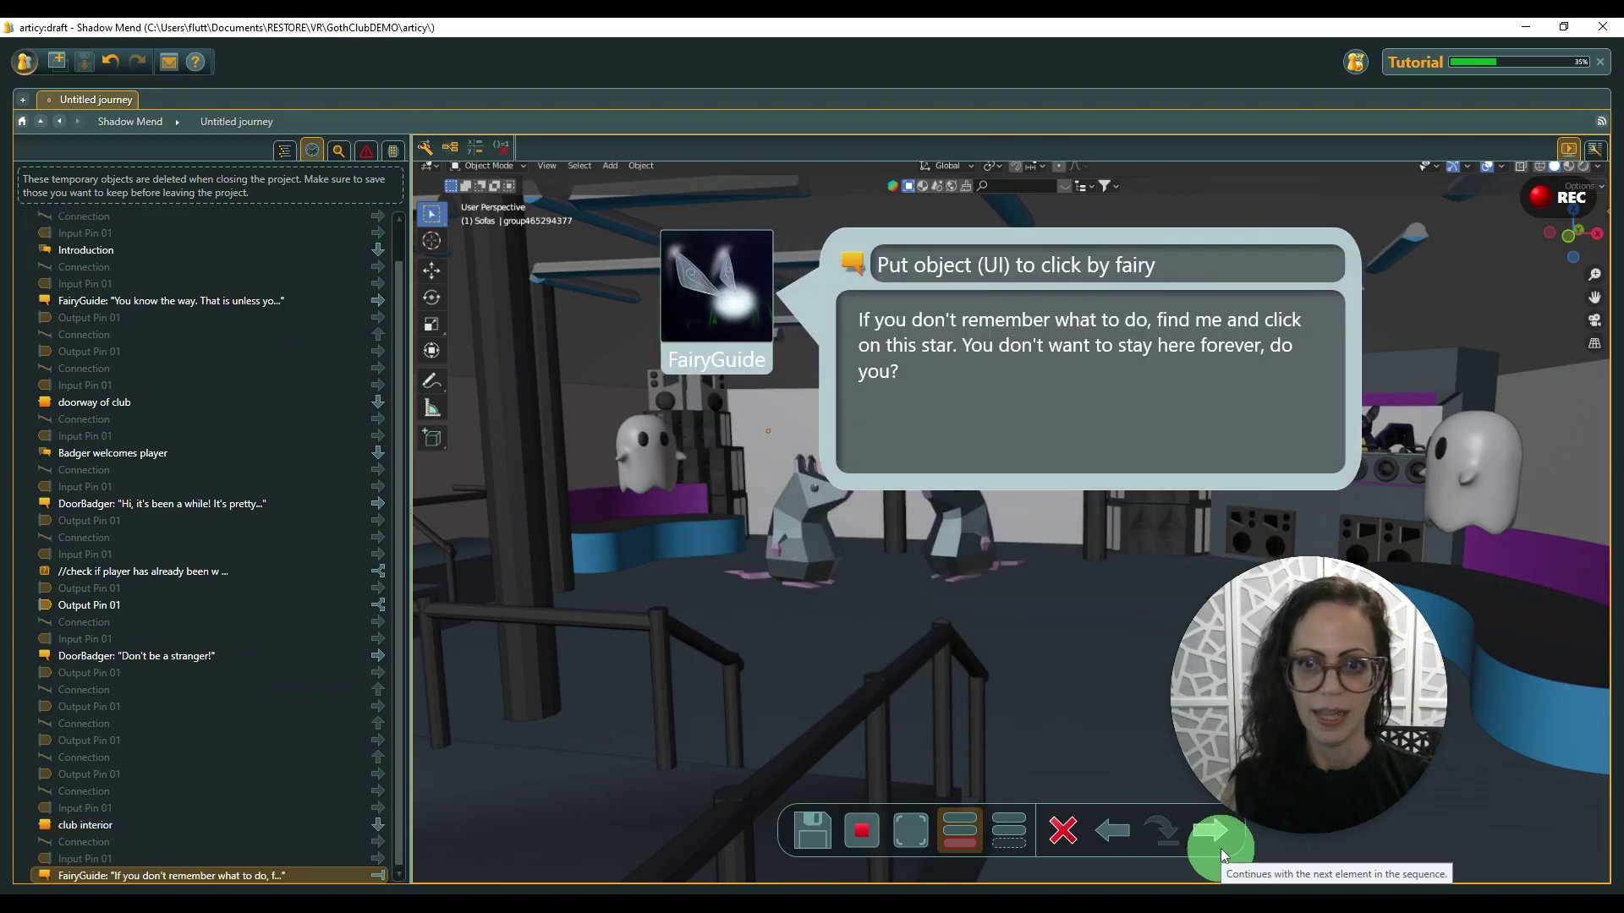
{"action": "left_click", "coordinate": [1220, 849]}
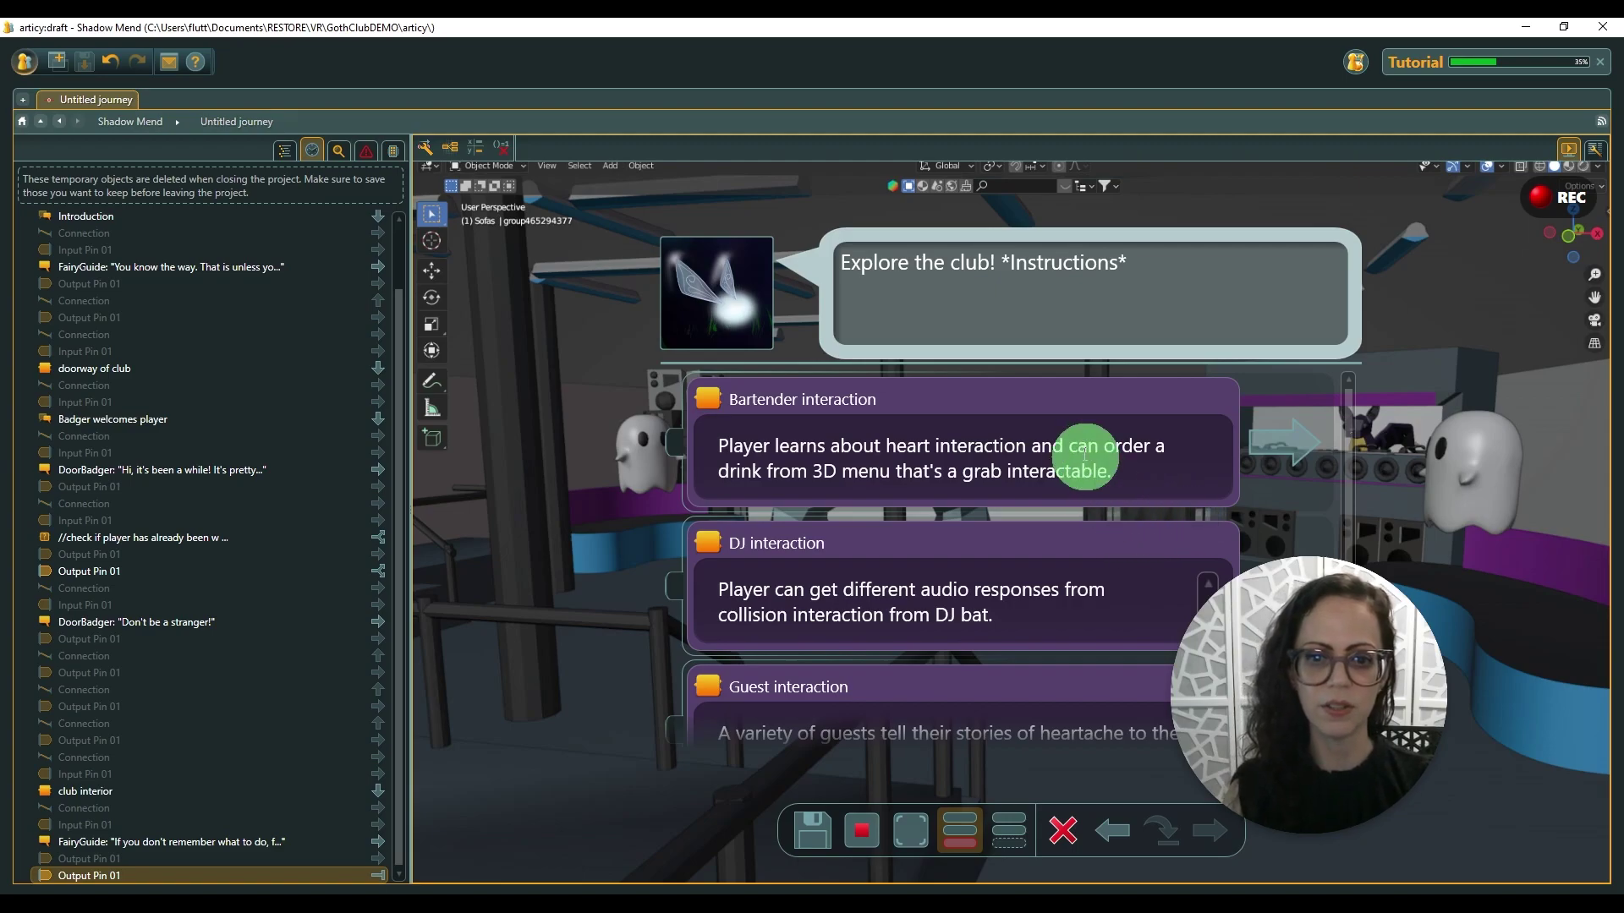
{"action": "scroll", "coordinate": [1131, 428], "scroll_direction": "down", "scroll_amount": 2}
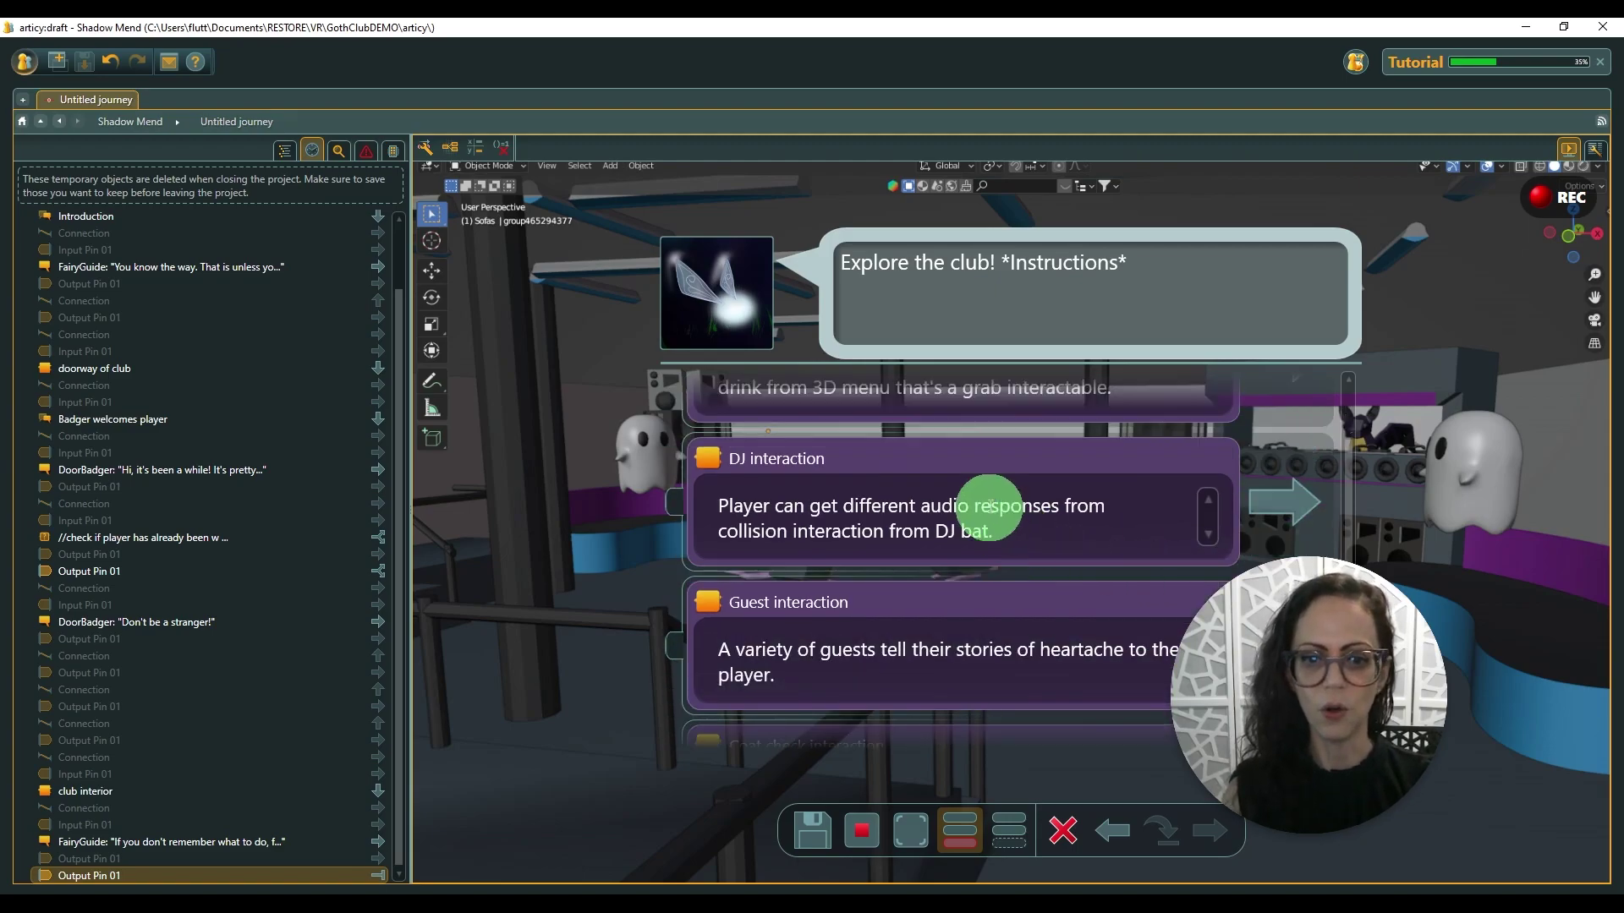
{"action": "scroll", "coordinate": [1010, 515], "scroll_direction": "up", "scroll_amount": 2}
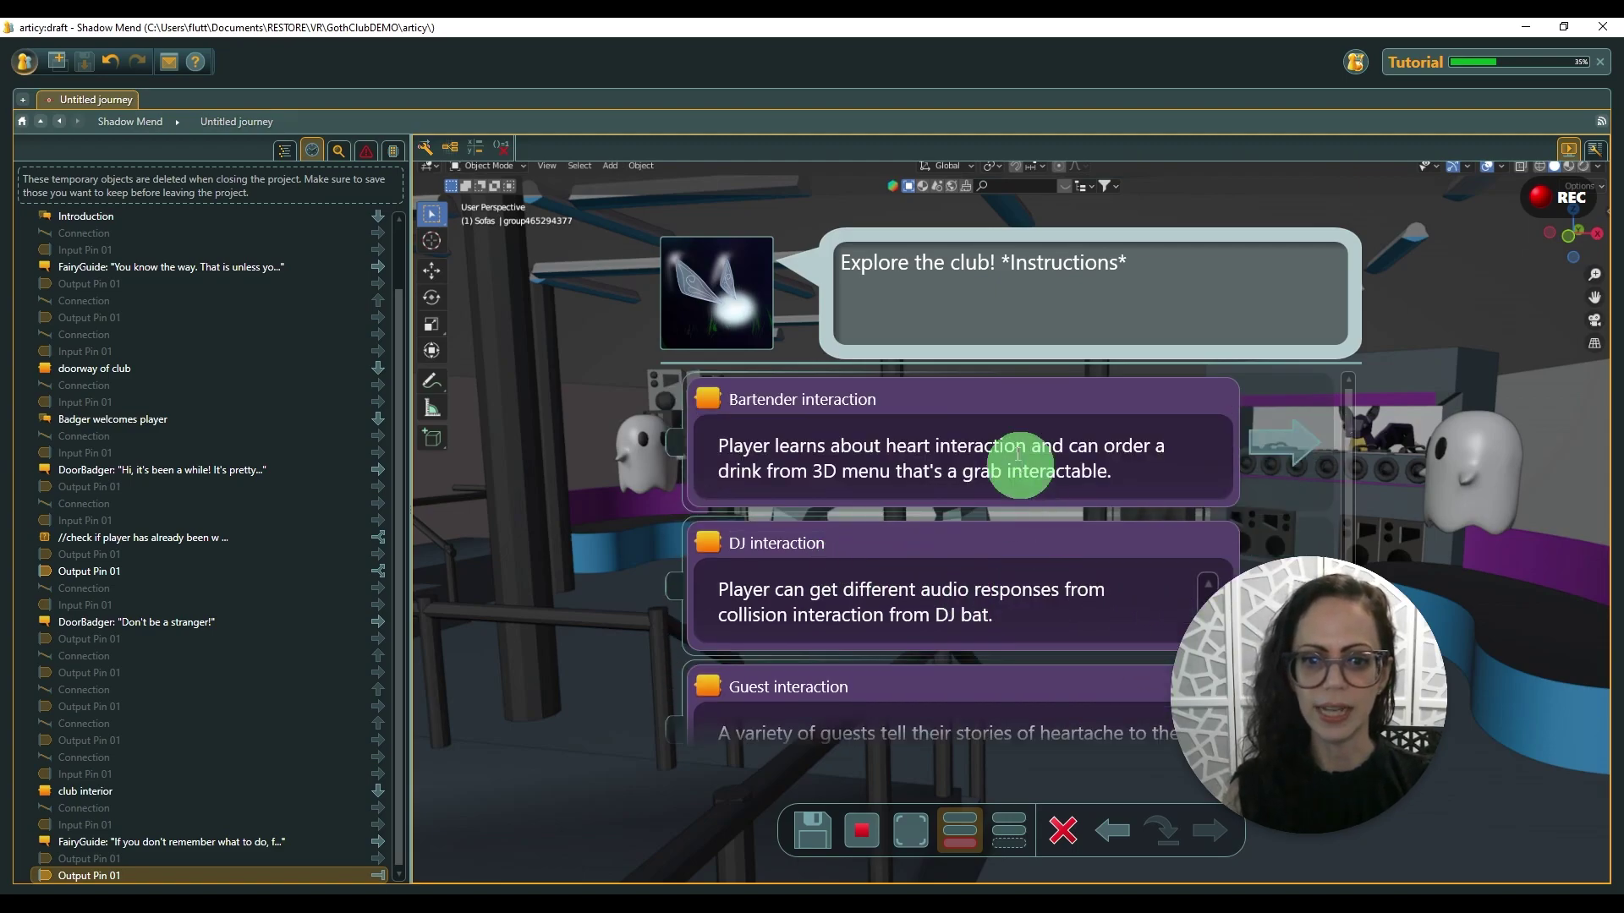
{"action": "left_click", "coordinate": [1286, 446]}
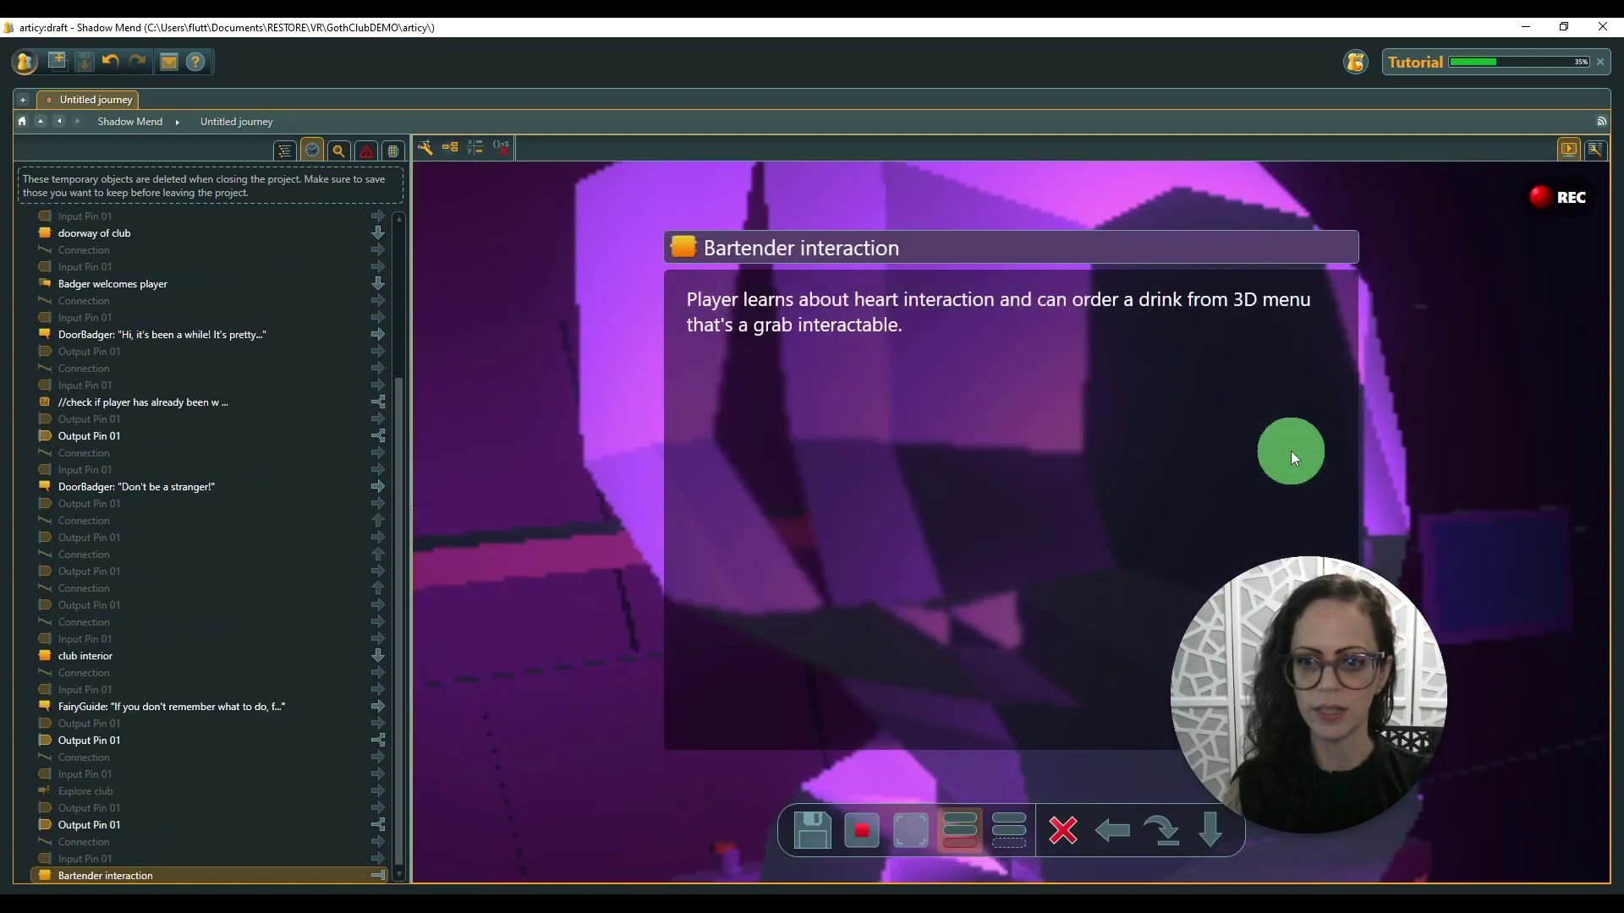
Step: Follow the menu check's second branch to the Bartender's heal-their-hearts line, then return to choices
{"action": "left_click", "coordinate": [1211, 824]}
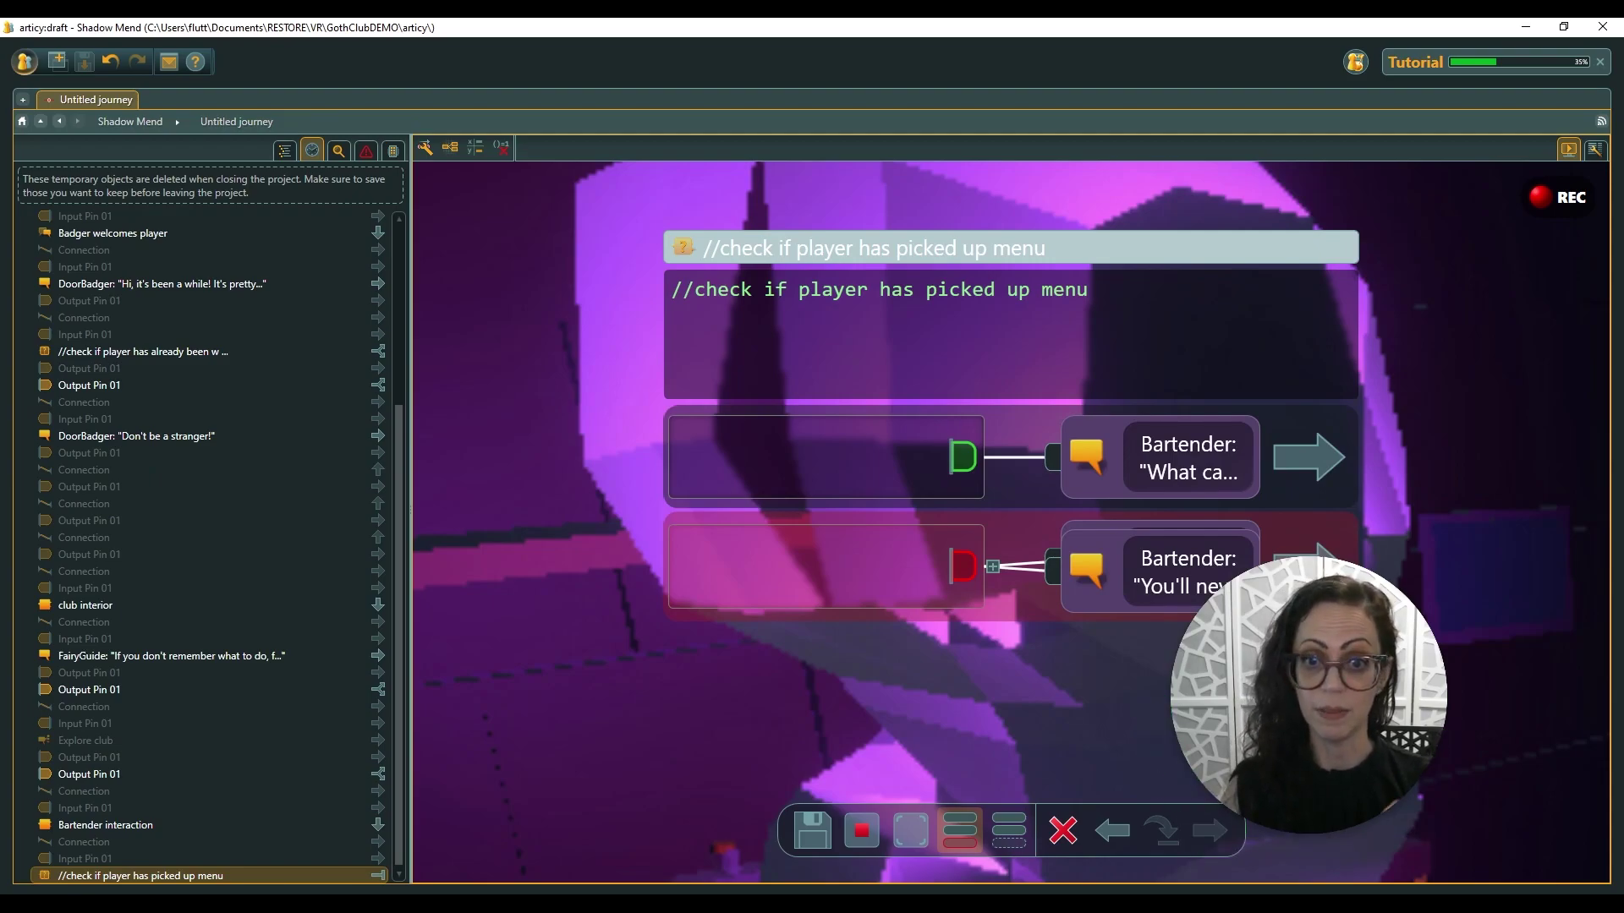
{"action": "left_click", "coordinate": [1314, 554]}
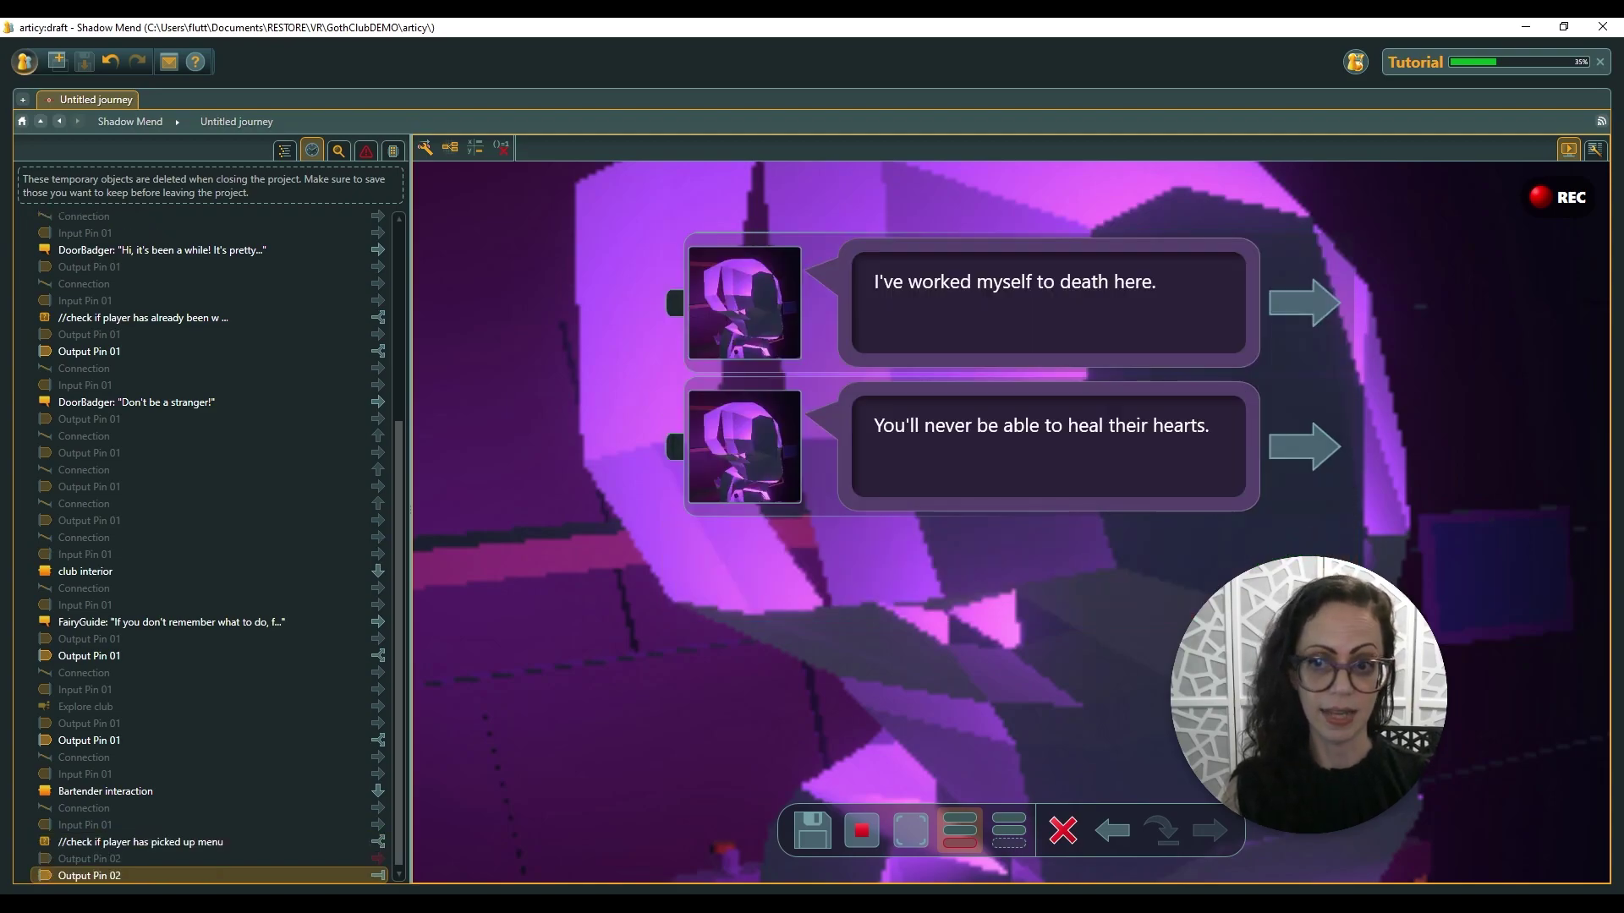
{"action": "left_click", "coordinate": [1302, 442]}
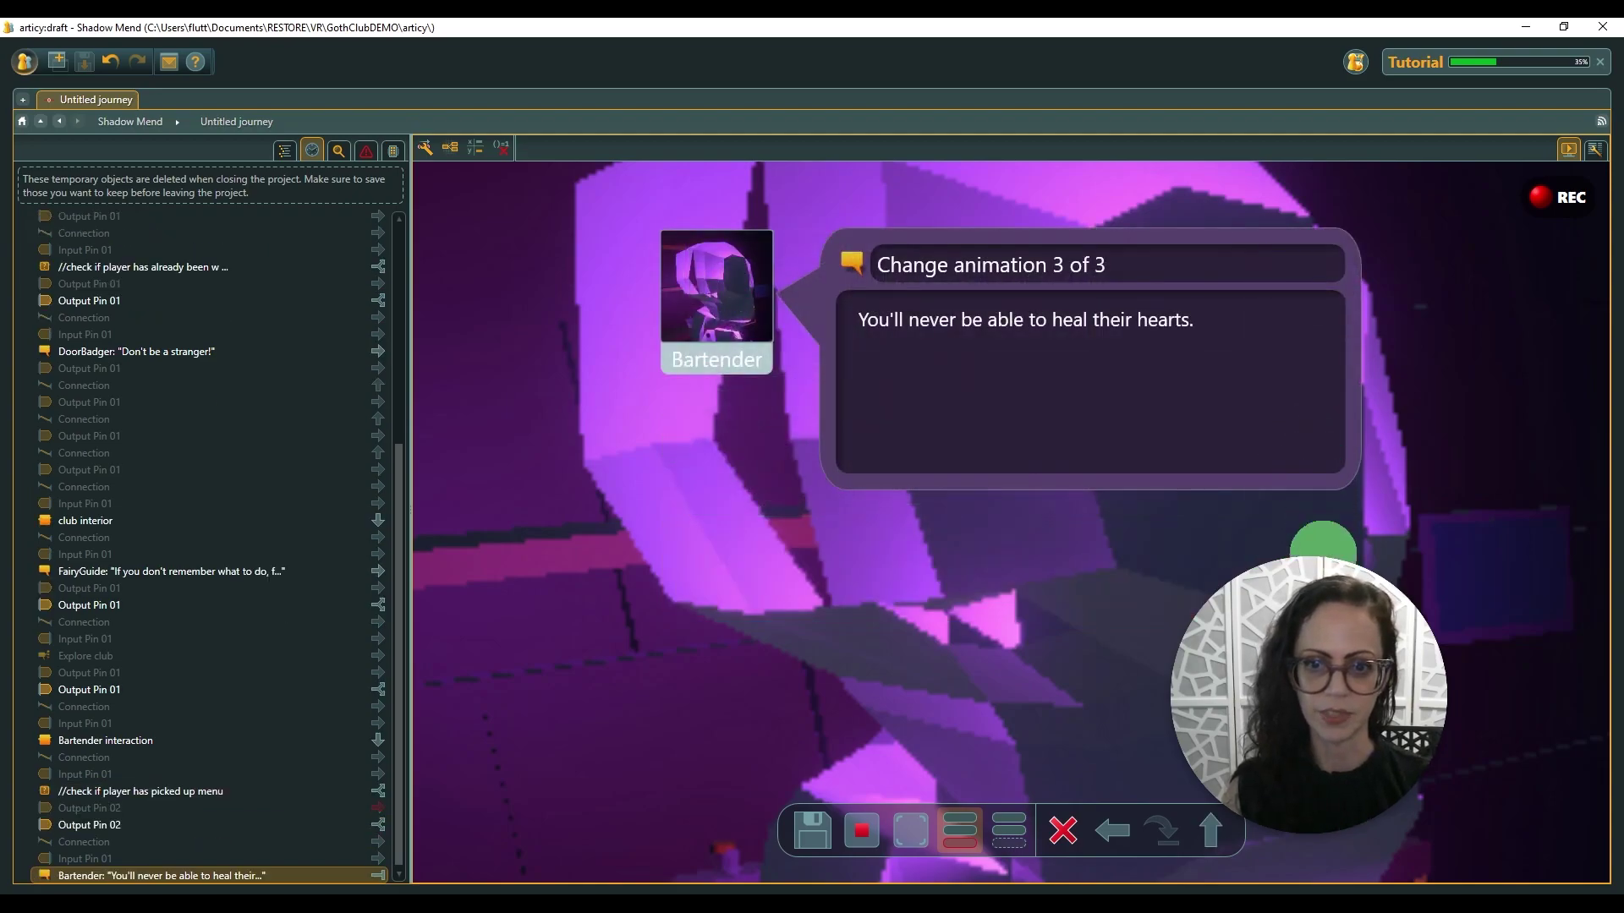
{"action": "left_click", "coordinate": [1215, 831]}
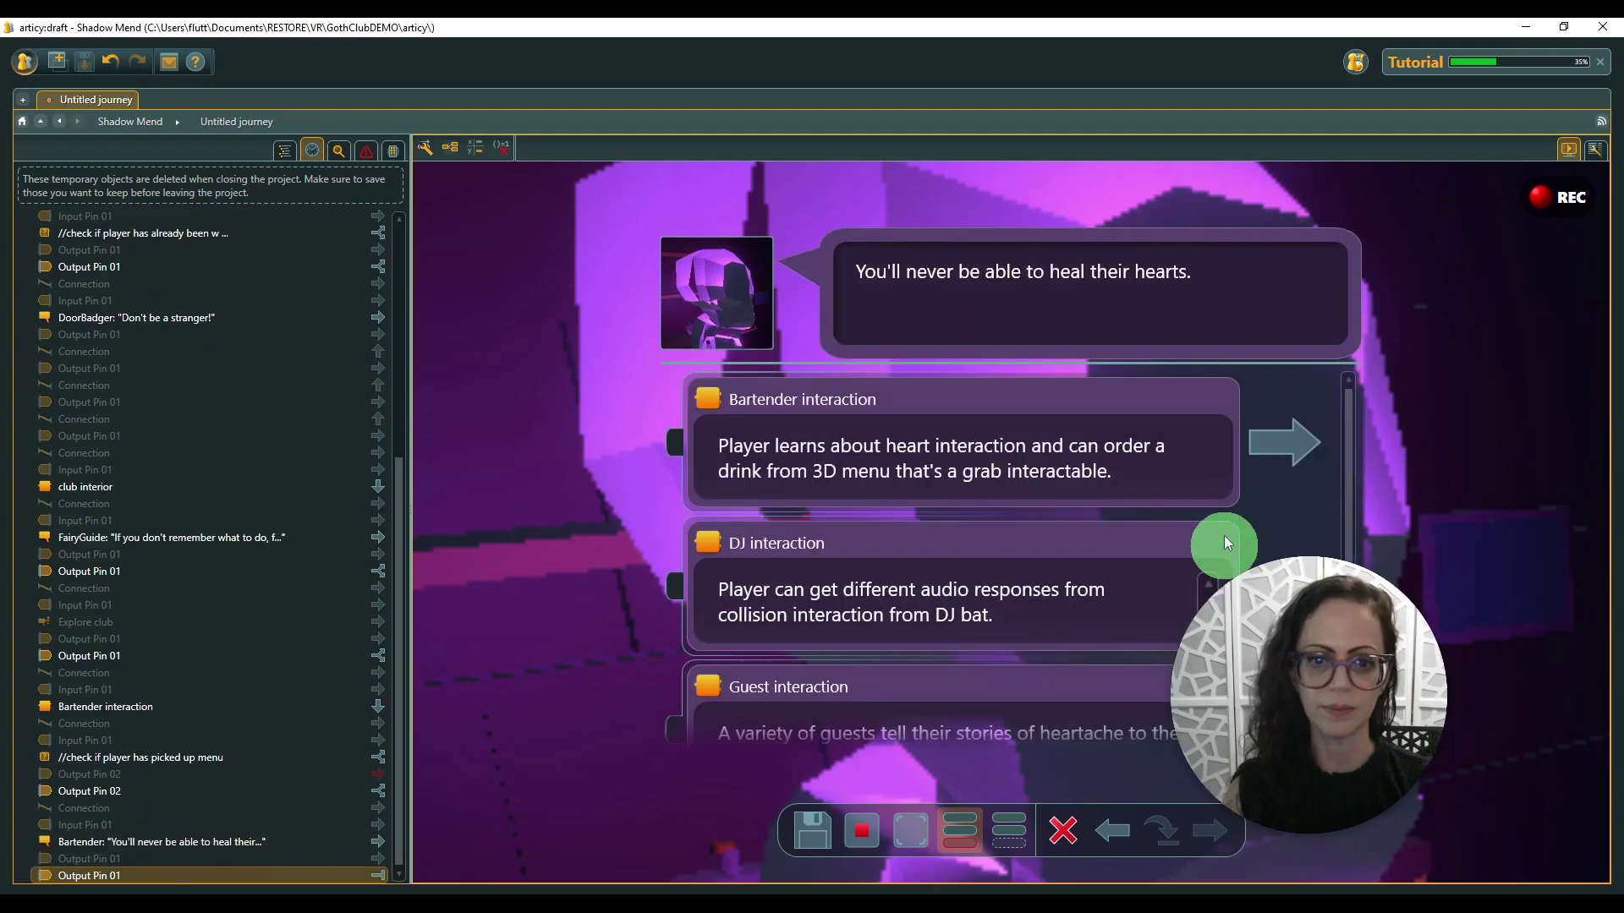
Step: Re-enter Bartender interaction, follow the first branch to the greeting, and go back to the check
{"action": "left_click", "coordinate": [1292, 433]}
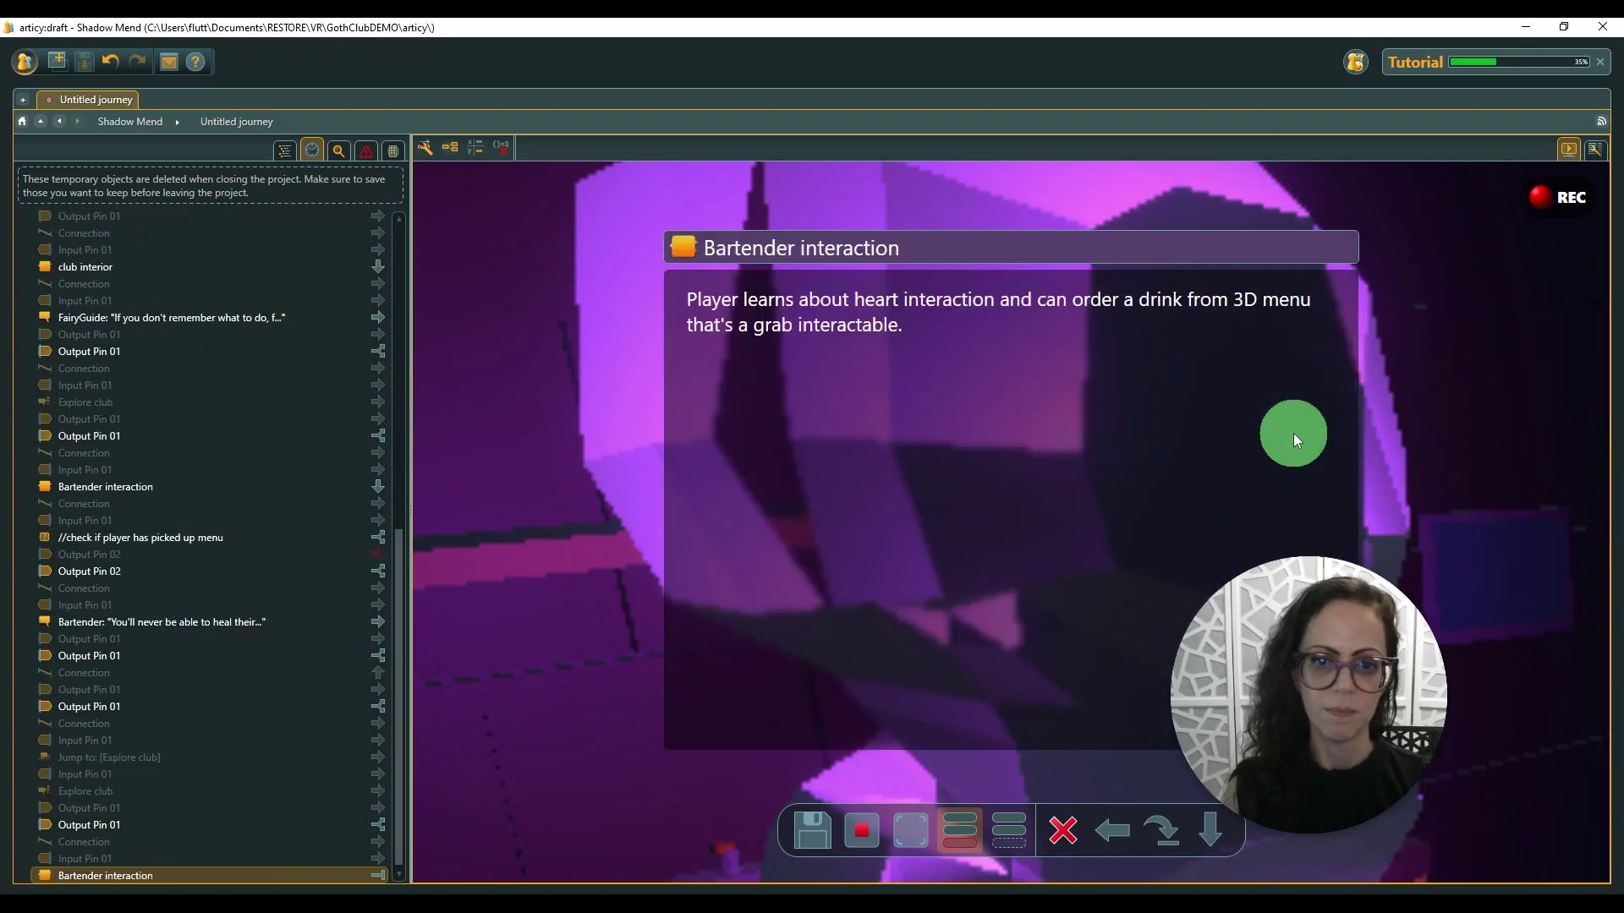
{"action": "left_click", "coordinate": [1226, 822]}
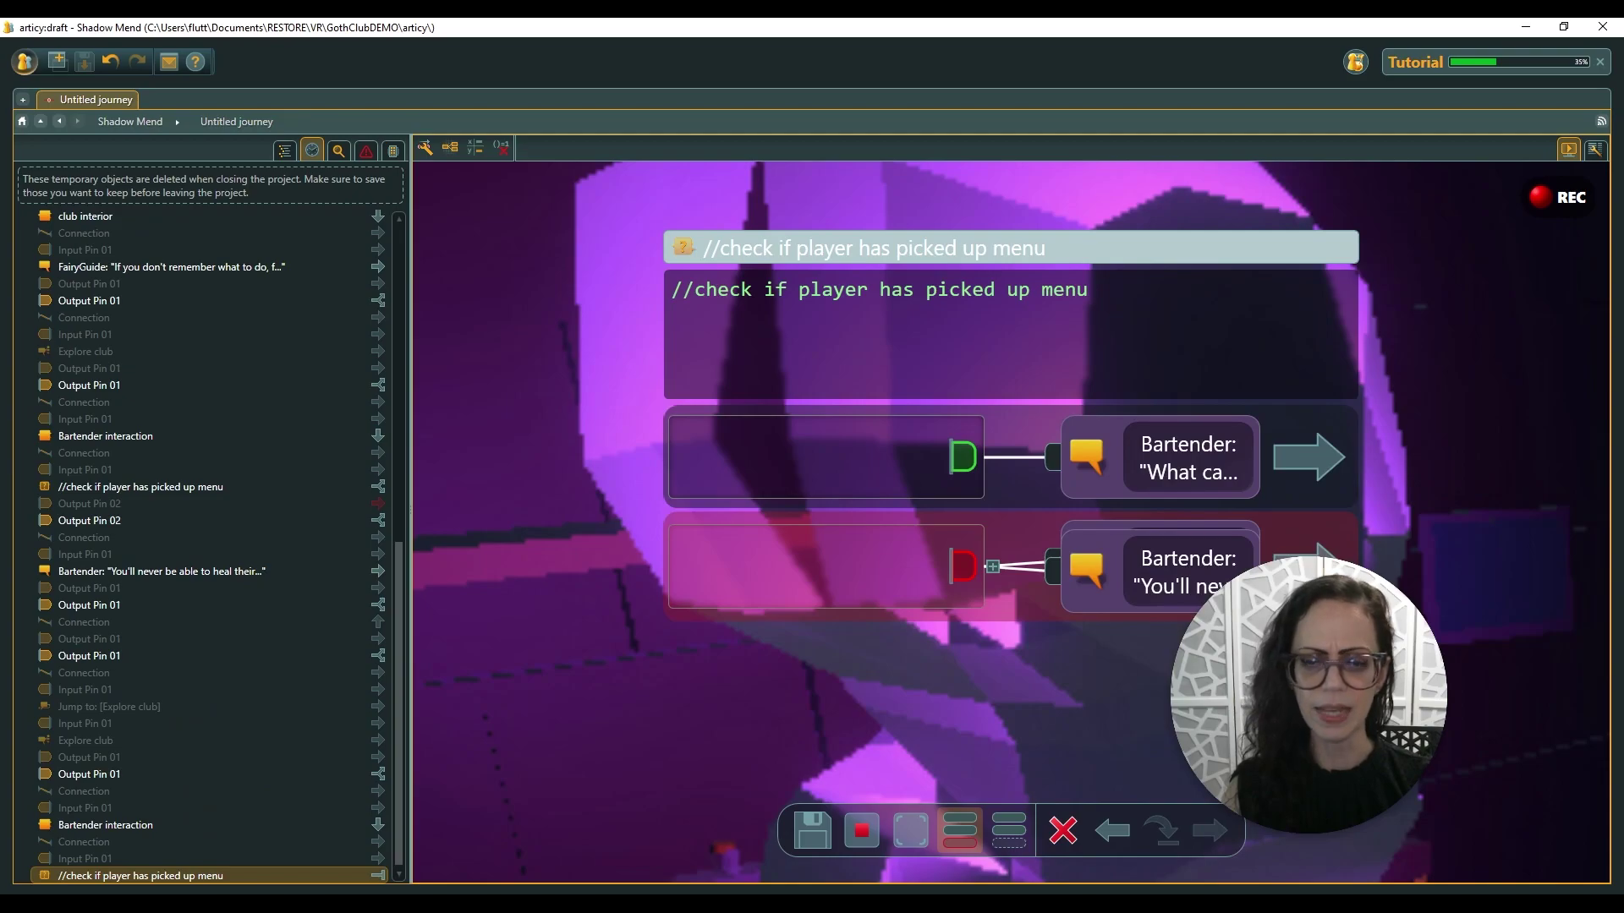
{"action": "left_click", "coordinate": [1312, 463]}
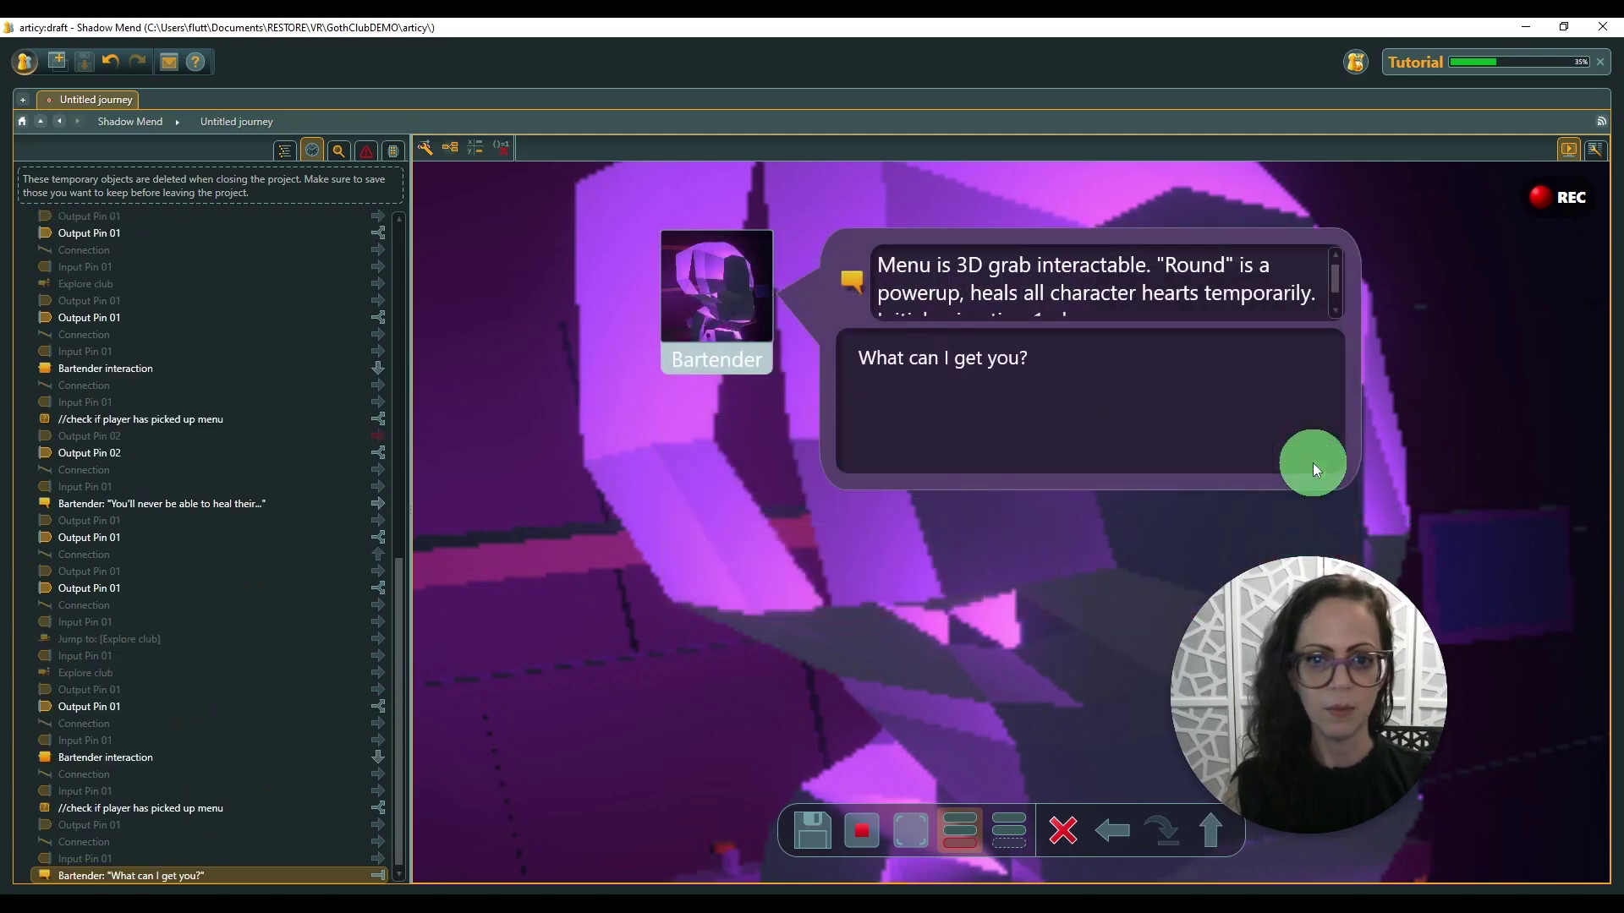
{"action": "left_click", "coordinate": [1123, 838]}
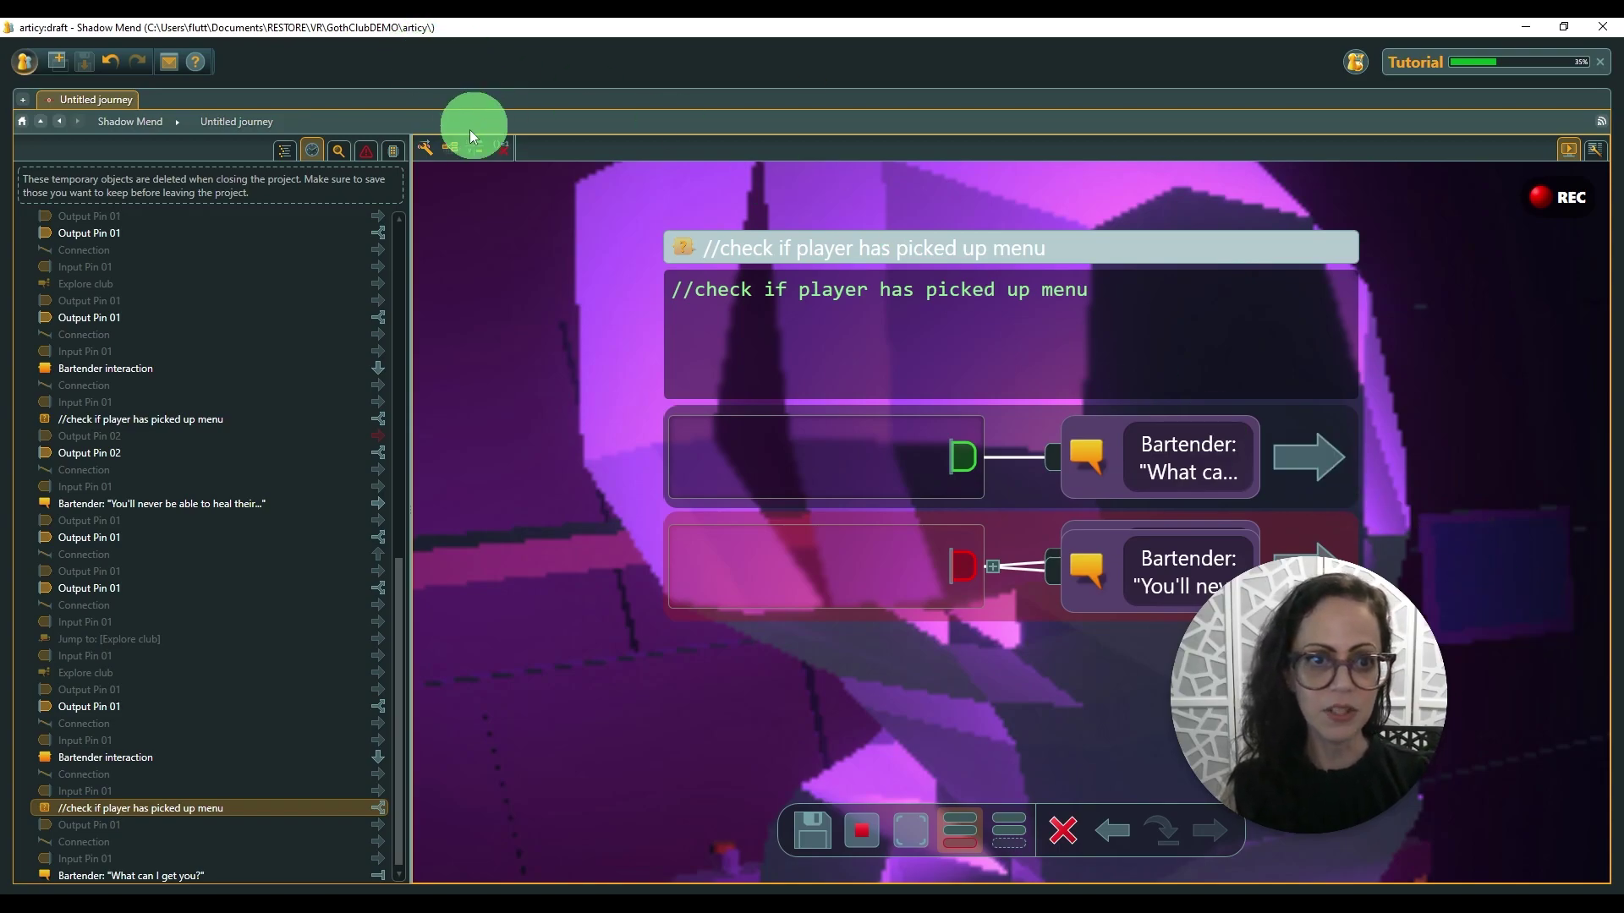
Step: Exit the presentation and Conditions tutorial, return to the chapter nodes, then show the Flow_DRAFT2 Word export
{"action": "left_click", "coordinate": [448, 154]}
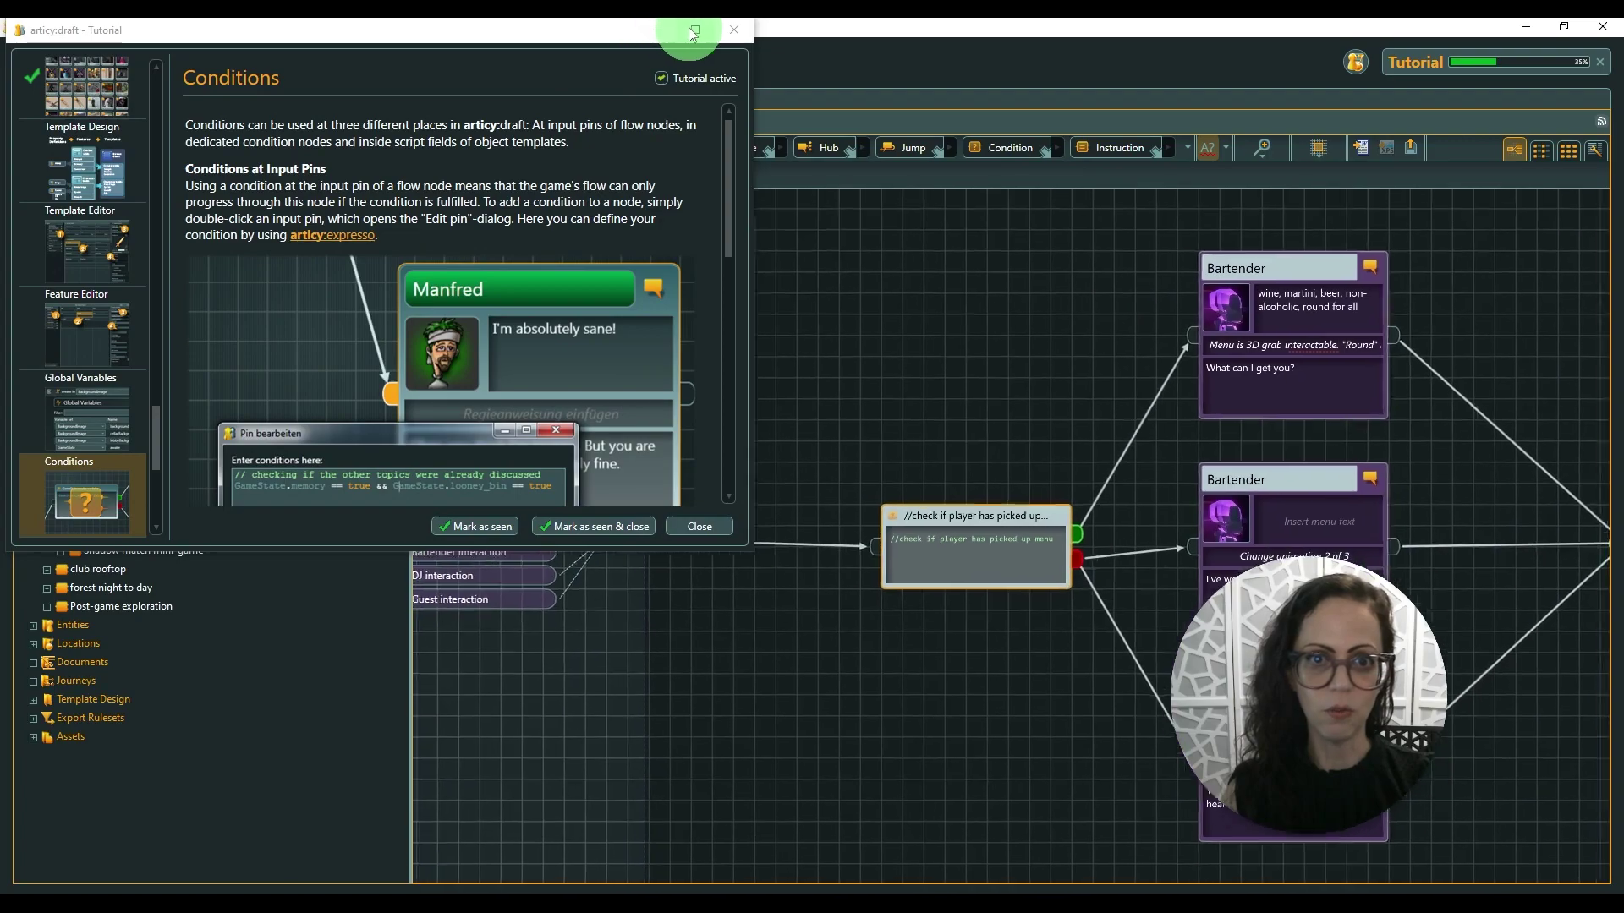
{"action": "left_click", "coordinate": [721, 522]}
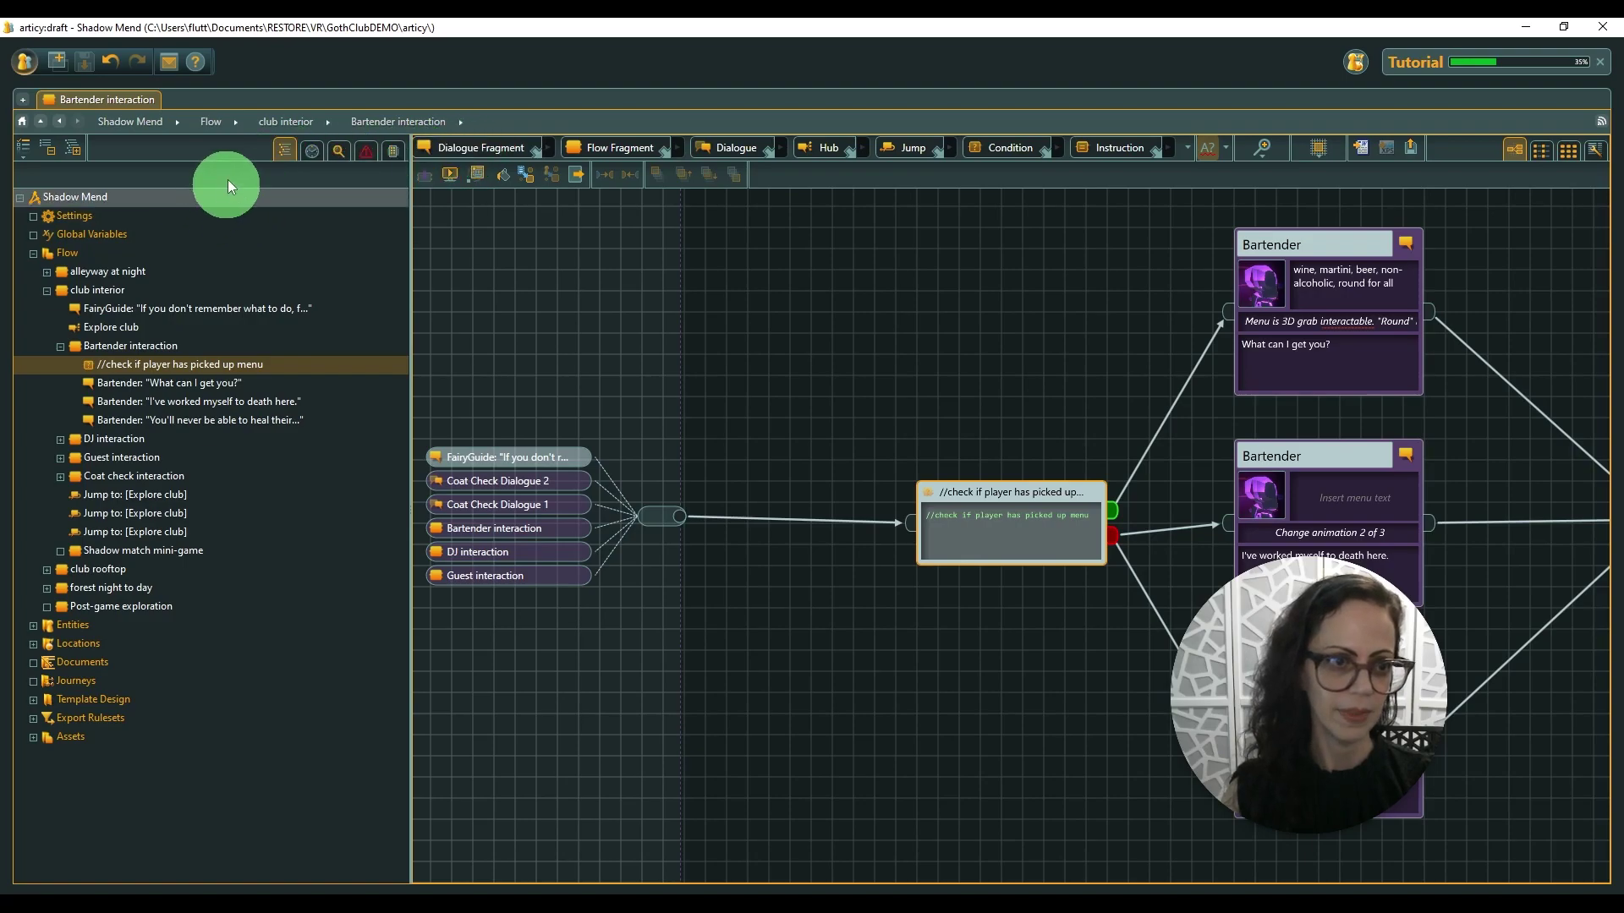
{"action": "left_click", "coordinate": [218, 125]}
{"action": "left_click_drag", "start_coordinate": [1266, 751], "coordinate": [1099, 773]}
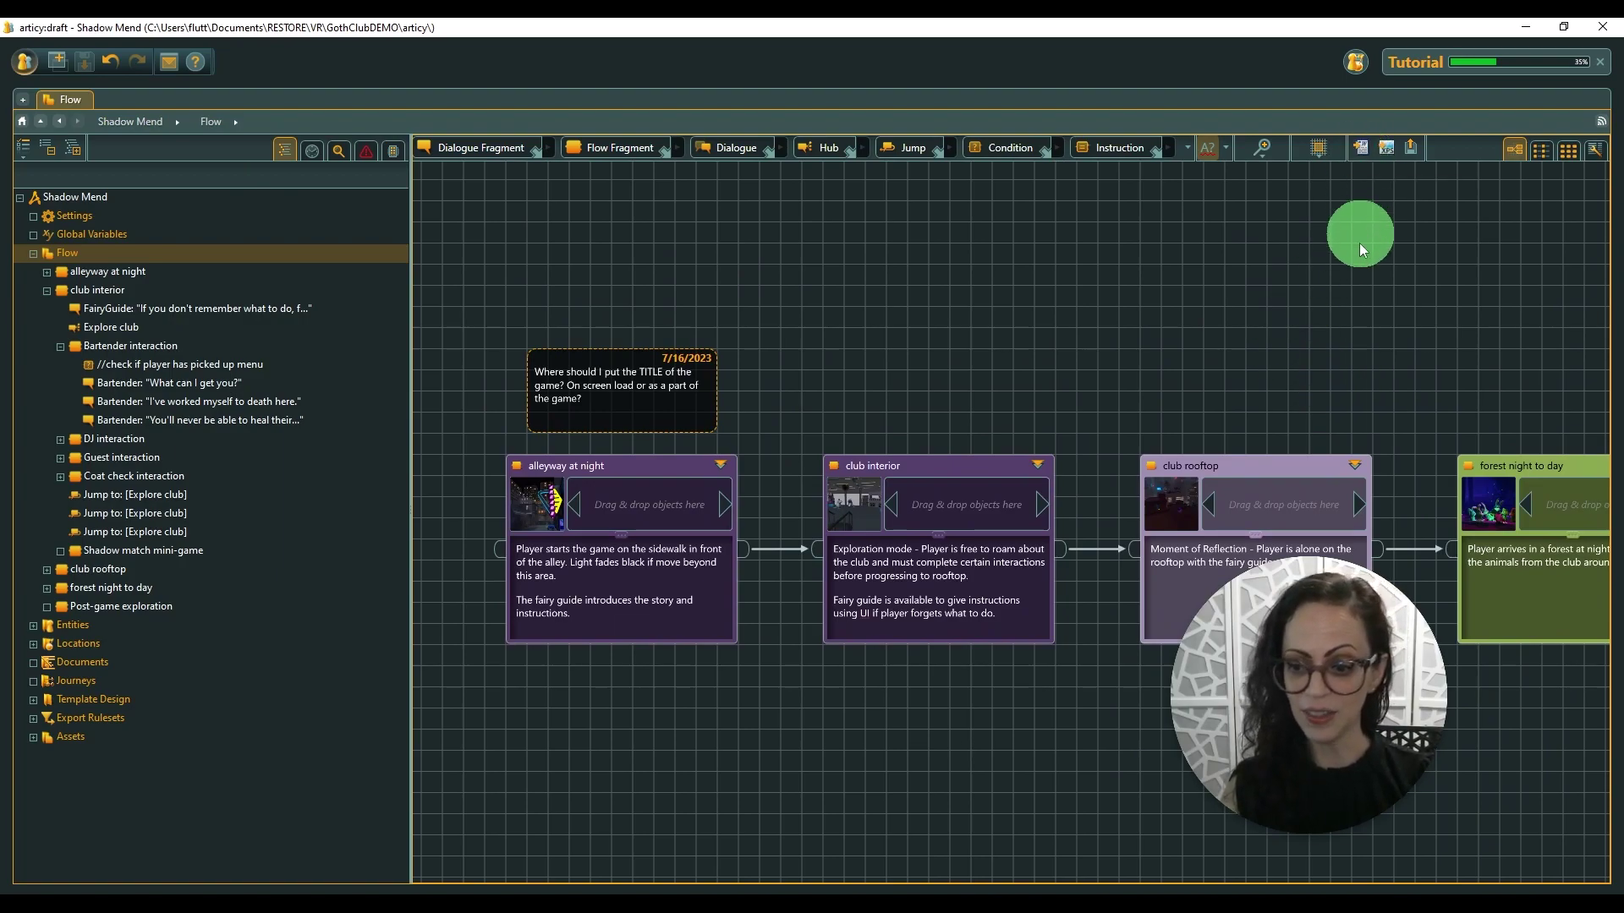
{"action": "left_click", "coordinate": [1178, 890]}
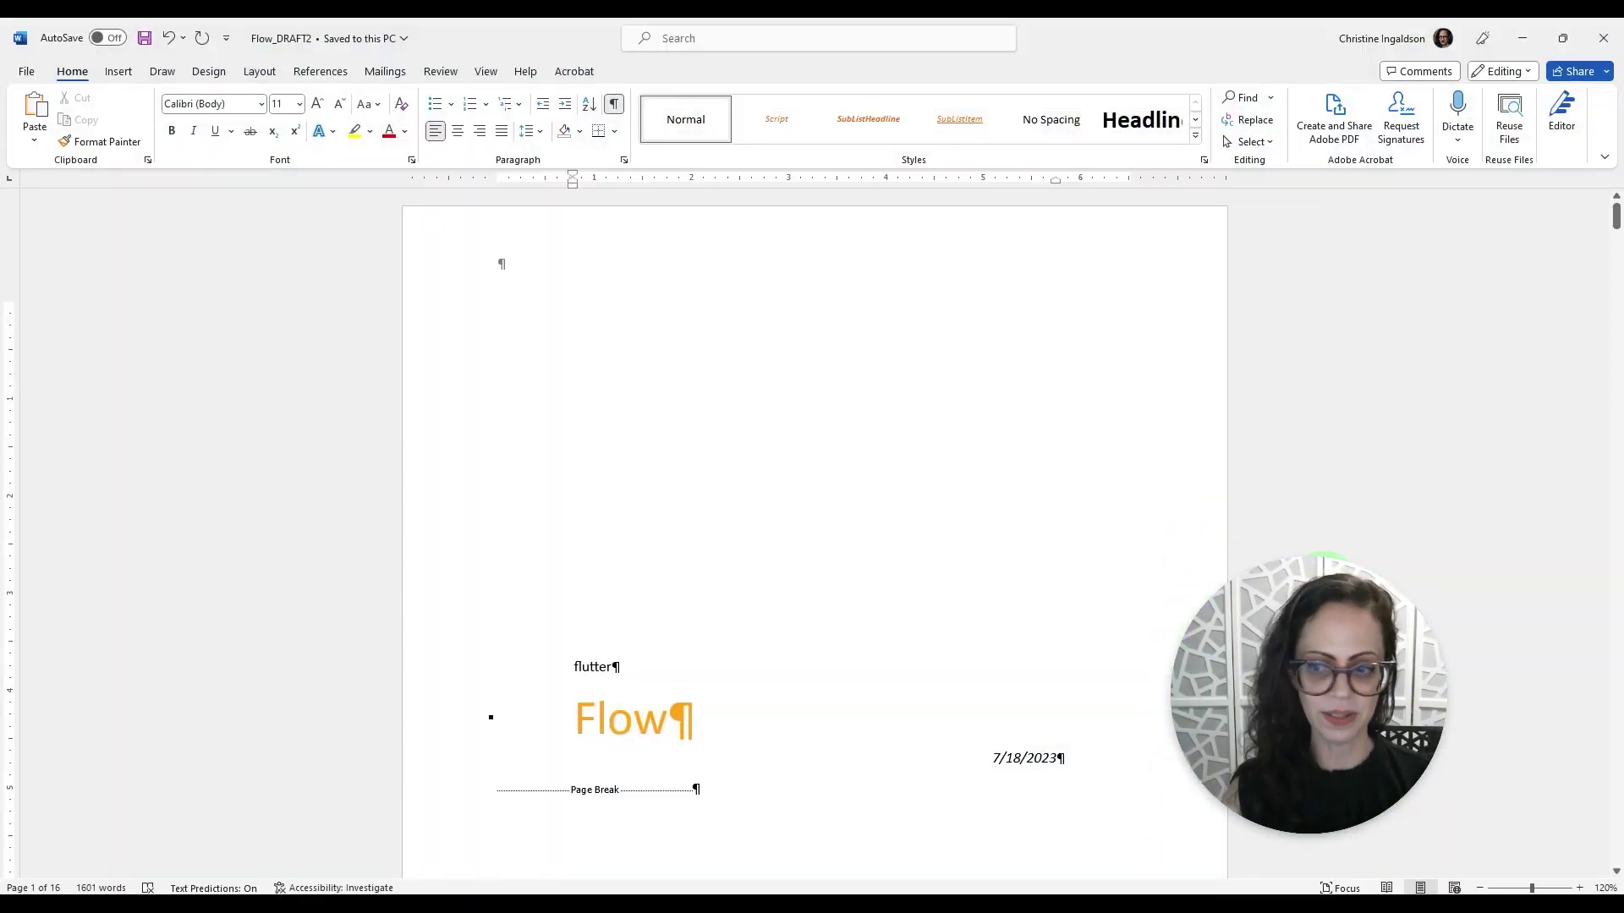
Step: Scroll Flow_DRAFT2 down to the Bartender interaction section, then go back to articy:draft's chapter-node Flow chart
{"action": "scroll", "coordinate": [1466, 388], "scroll_direction": "down", "scroll_amount": 10}
{"action": "scroll", "coordinate": [1466, 392], "scroll_direction": "down", "scroll_amount": 20}
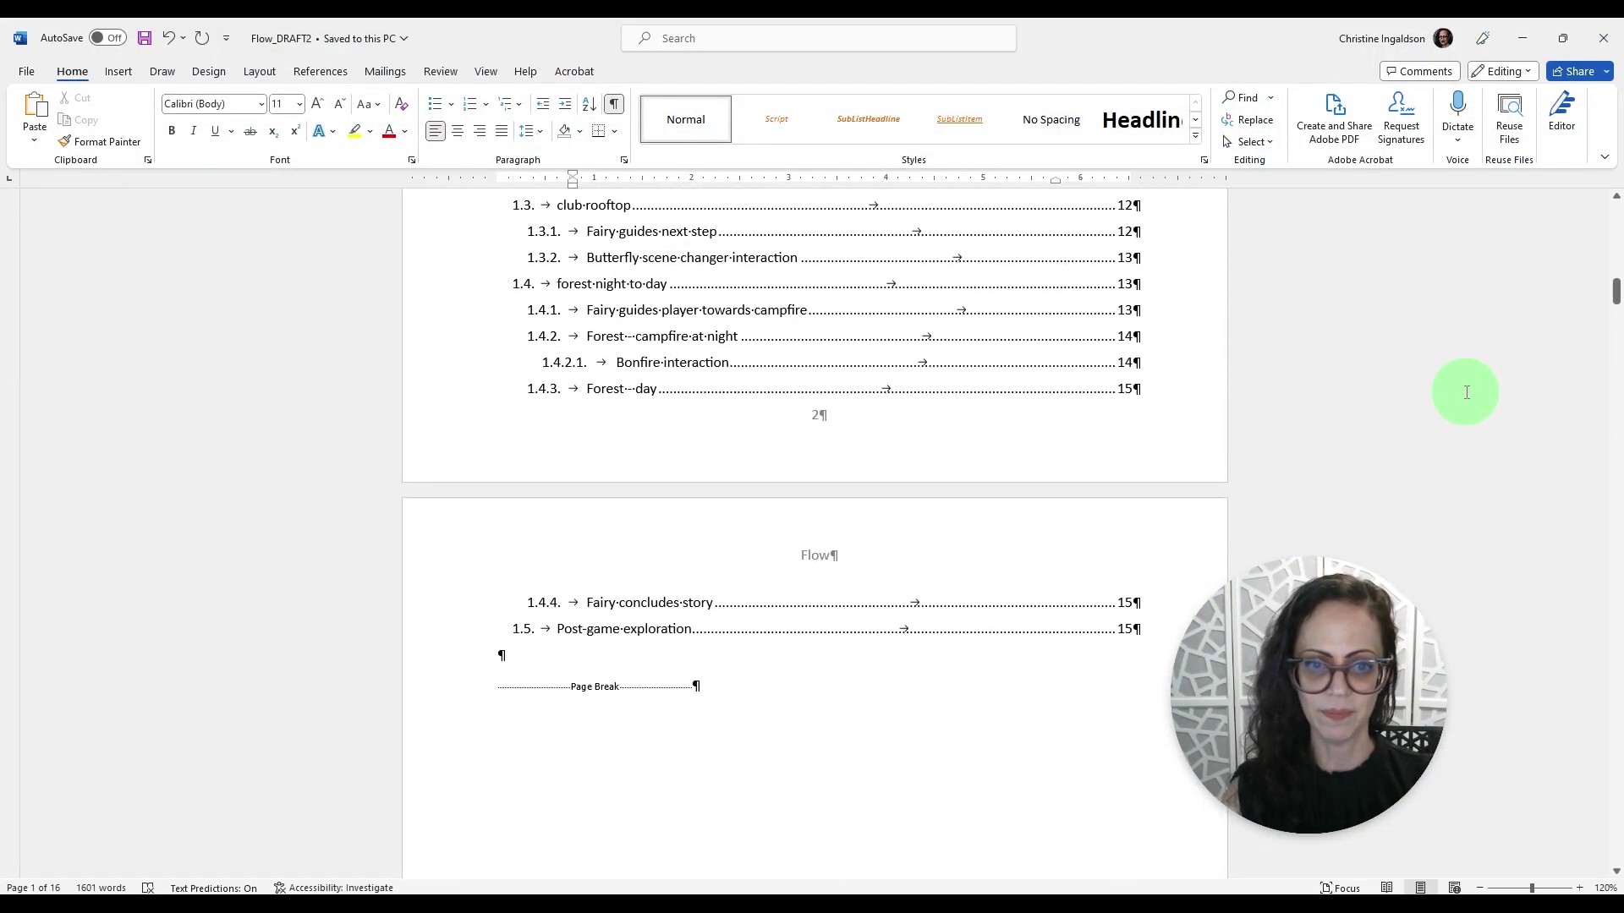
{"action": "scroll", "coordinate": [1466, 392], "scroll_direction": "down", "scroll_amount": 20}
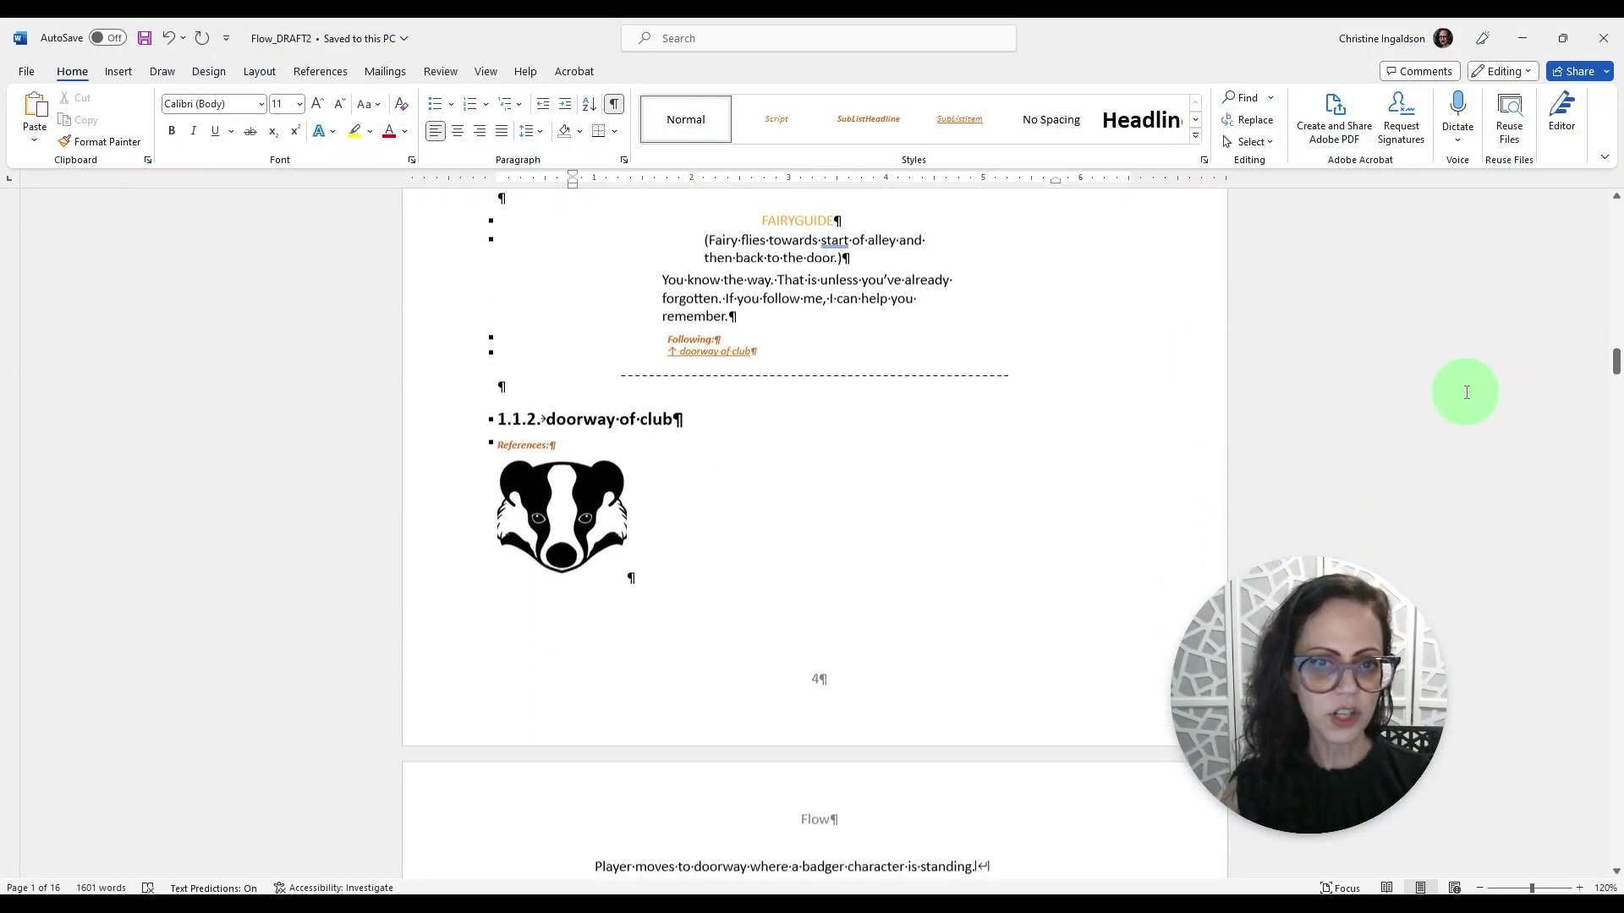
{"action": "scroll", "coordinate": [1465, 391], "scroll_direction": "down", "scroll_amount": 7}
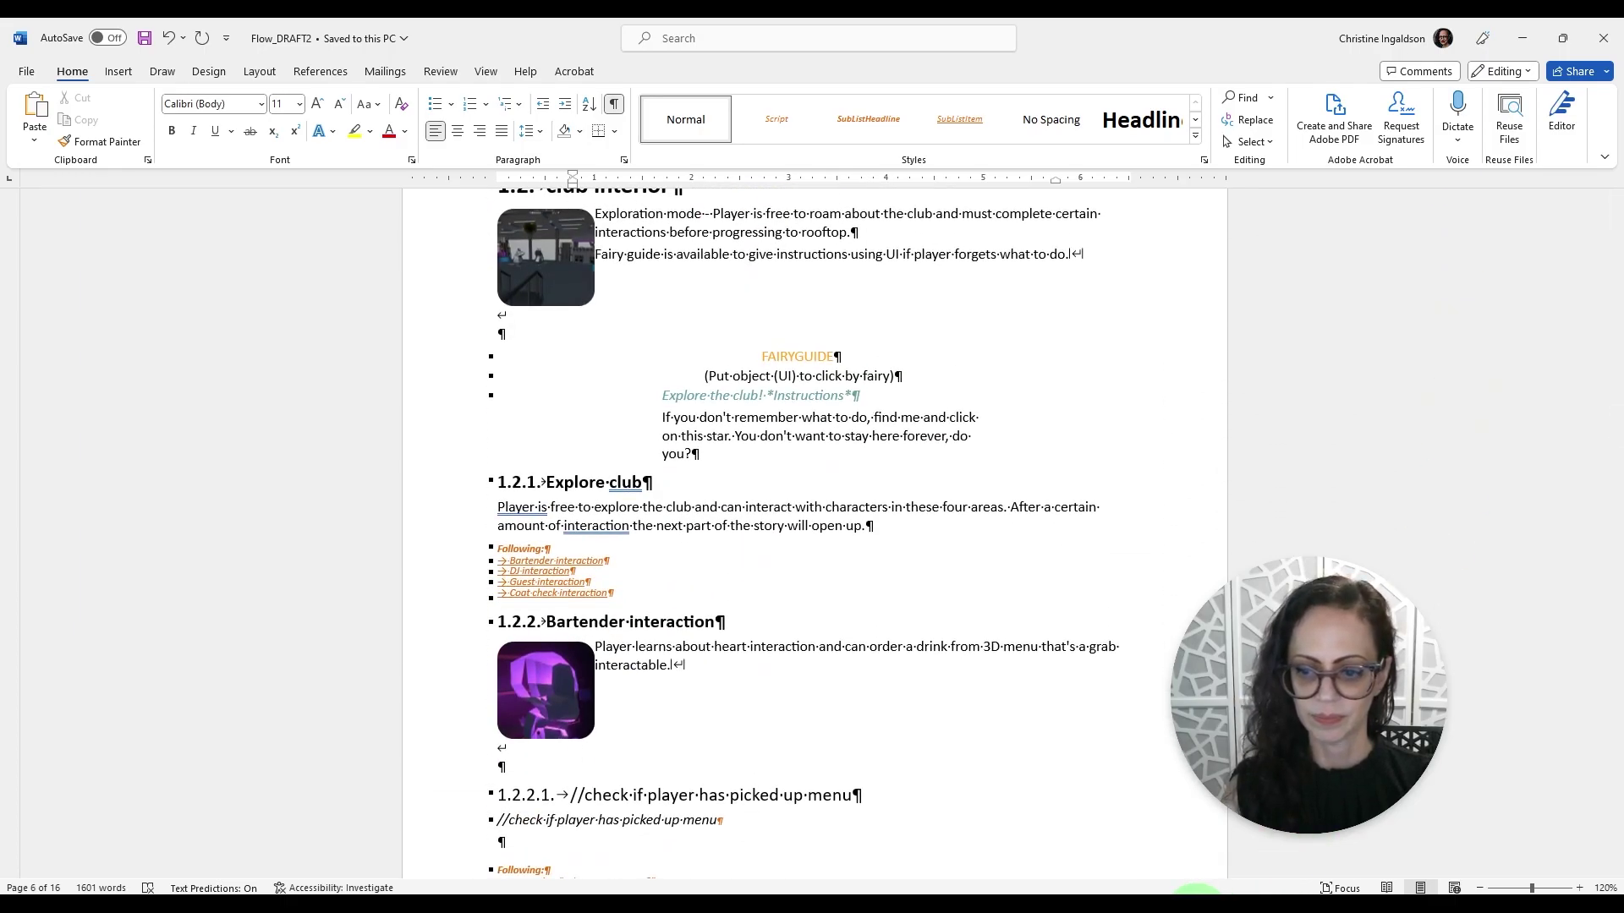
{"action": "left_click", "coordinate": [1140, 903]}
{"action": "mouse_move", "coordinate": [1257, 779]}
{"action": "left_mouse_down"}
{"action": "mouse_move", "coordinate": [1088, 779]}
{"action": "mouse_move", "coordinate": [1214, 785]}
{"action": "left_mouse_up"}
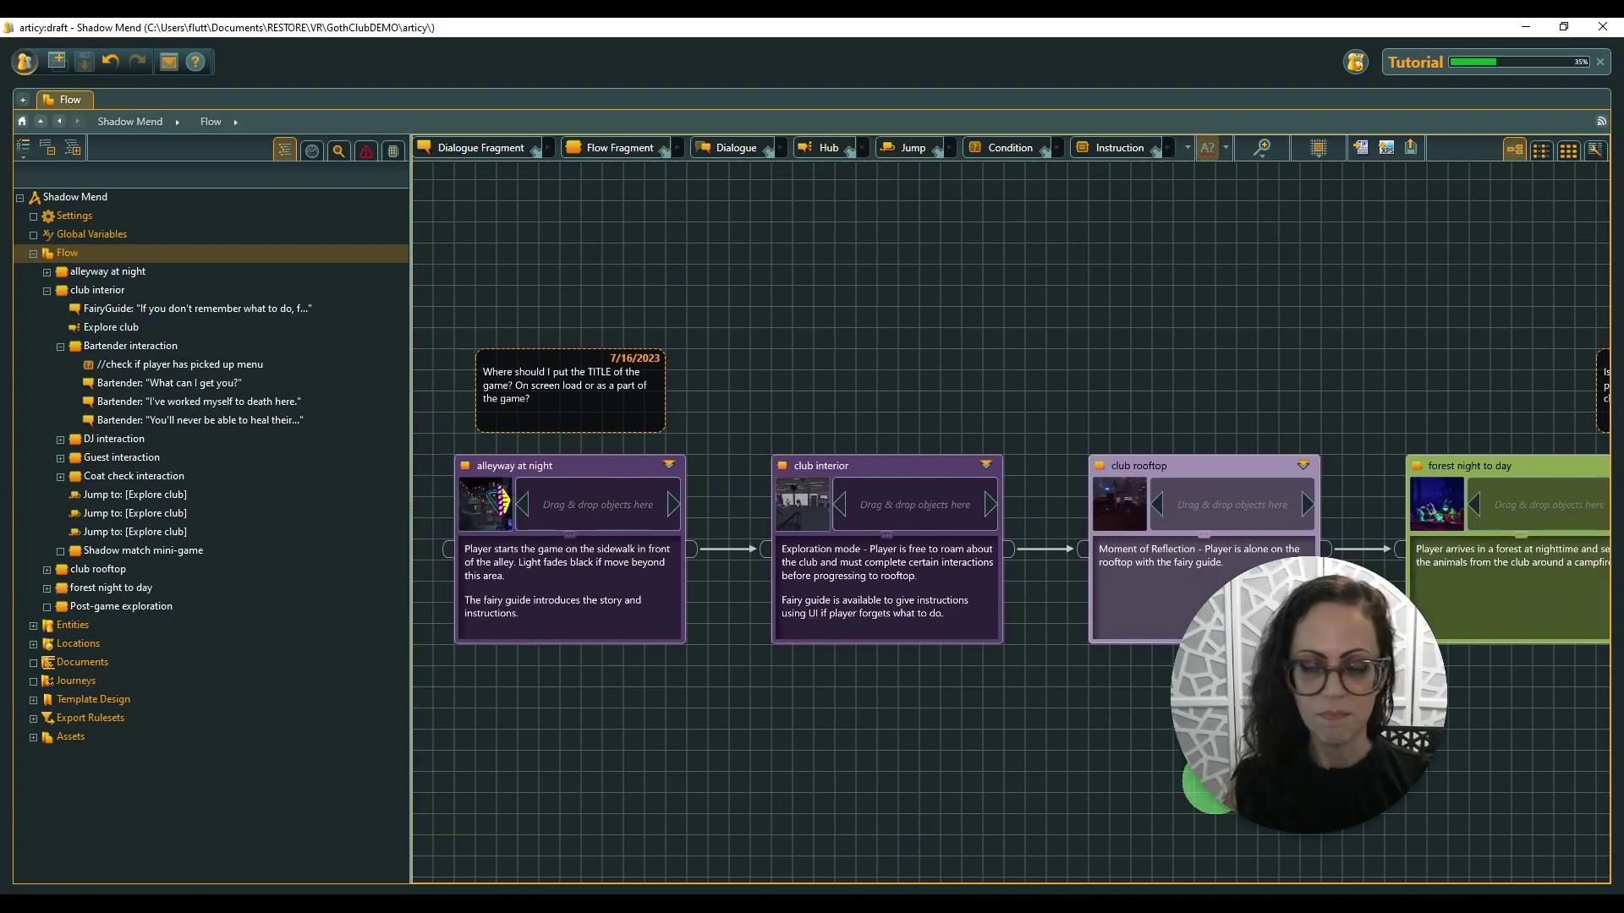